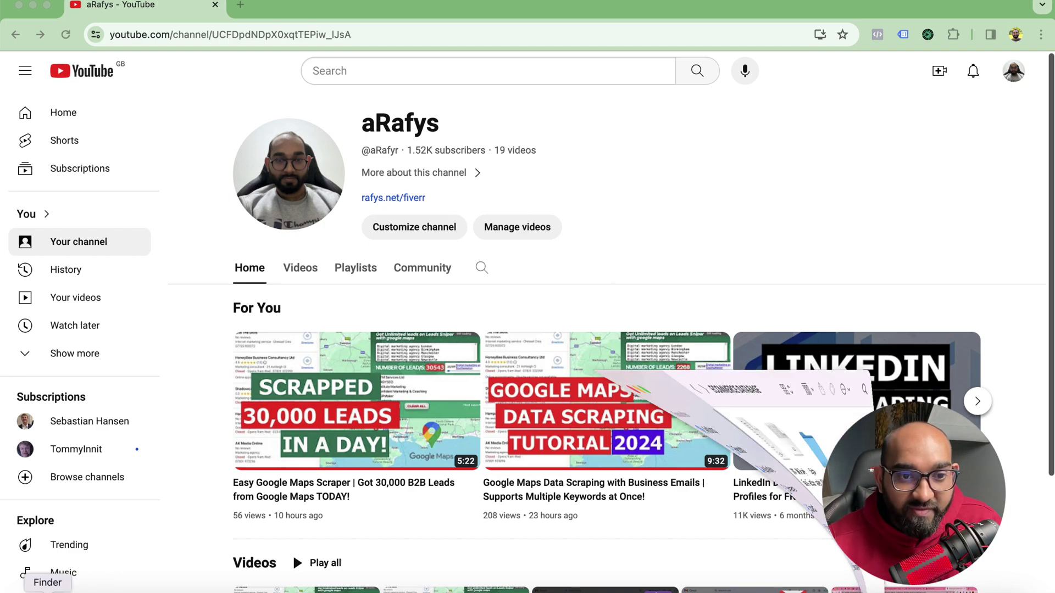
Open Digital-marketing-agency-London (02-28-2024).csv from the Digital Marketing Agencies folder in Excel and convert it.
left_click(39, 588)
double_click(594, 165)
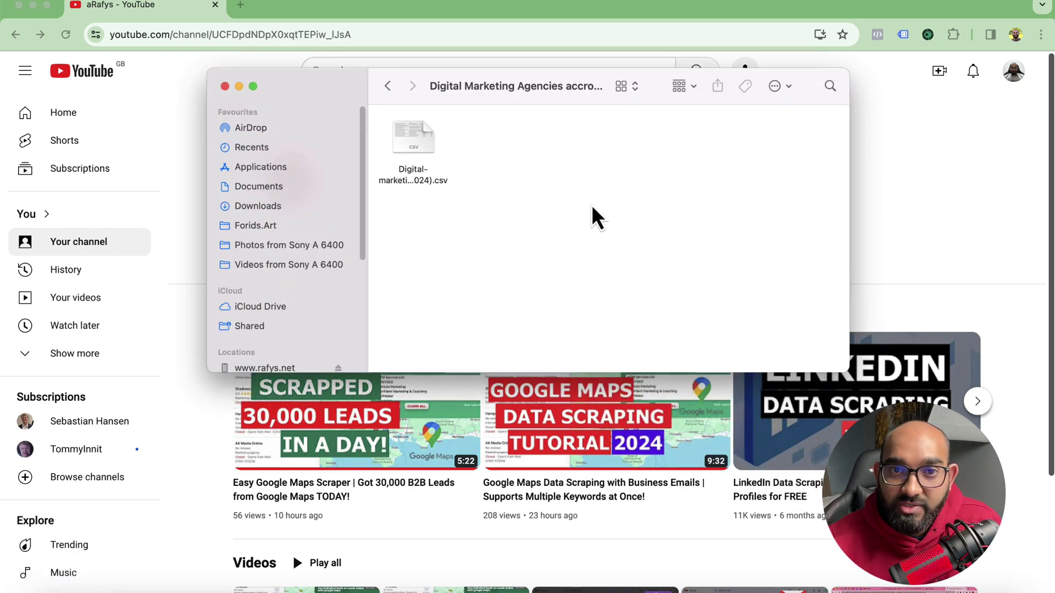
right_click(417, 153)
mouse_move(578, 171)
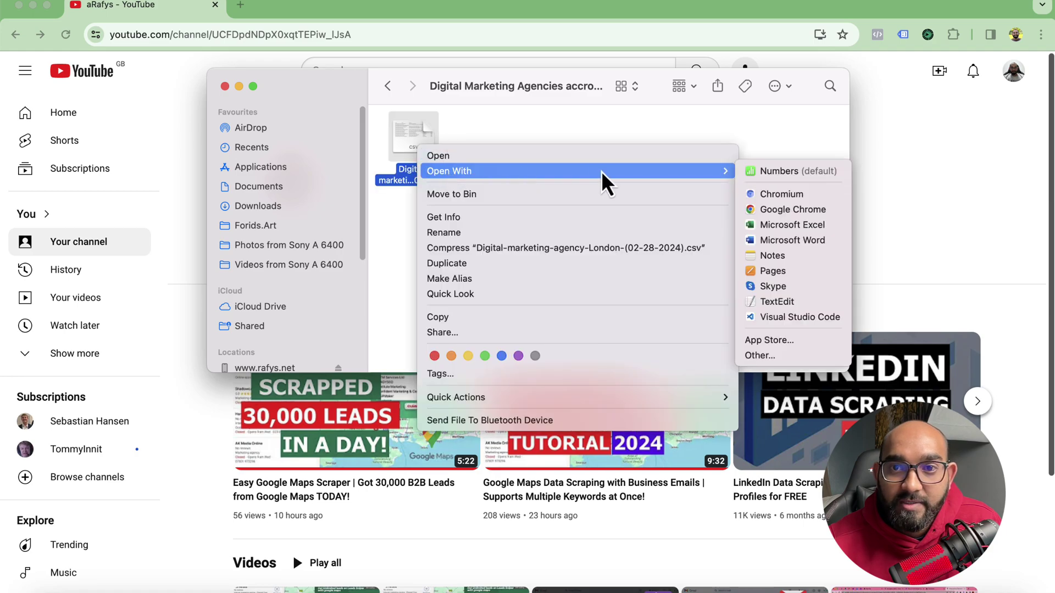
left_click(779, 224)
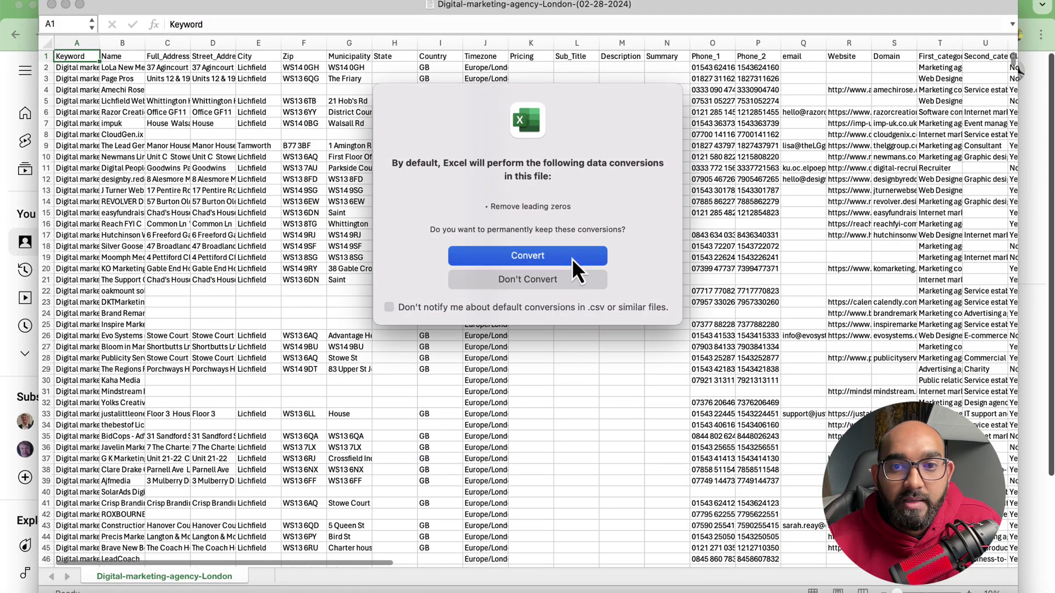
left_click(572, 258)
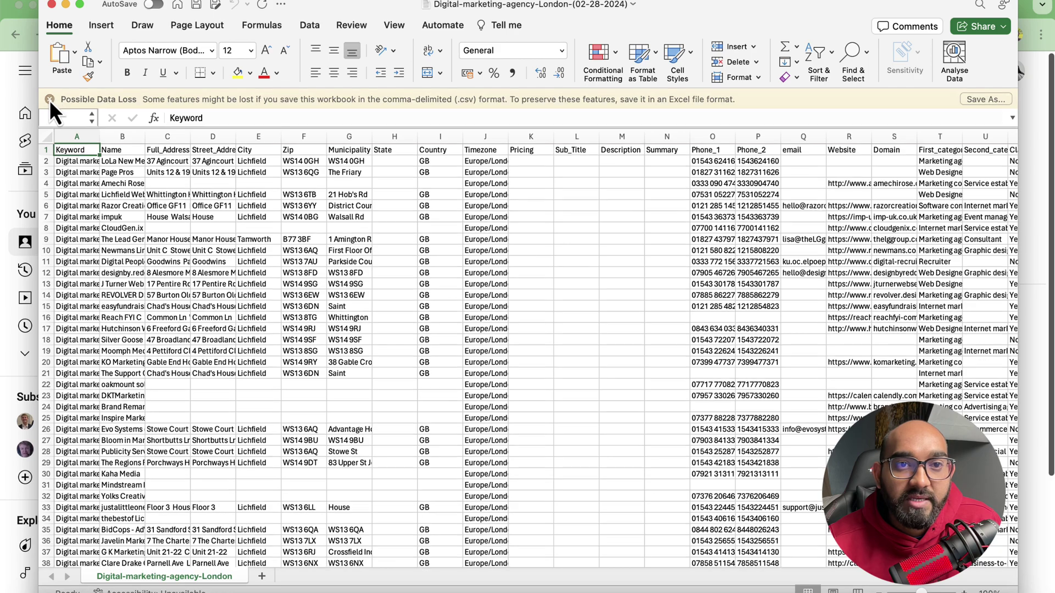
Dismiss the data-loss bar, maximise Excel, and widen the Name and Full_Address columns.
left_click(50, 99)
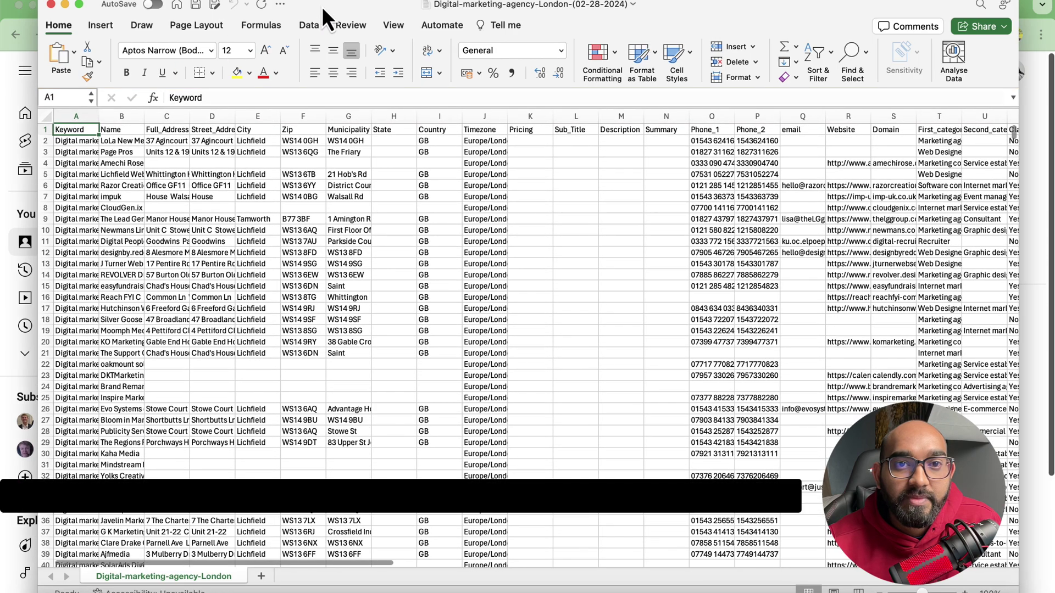
double_click(321, 5)
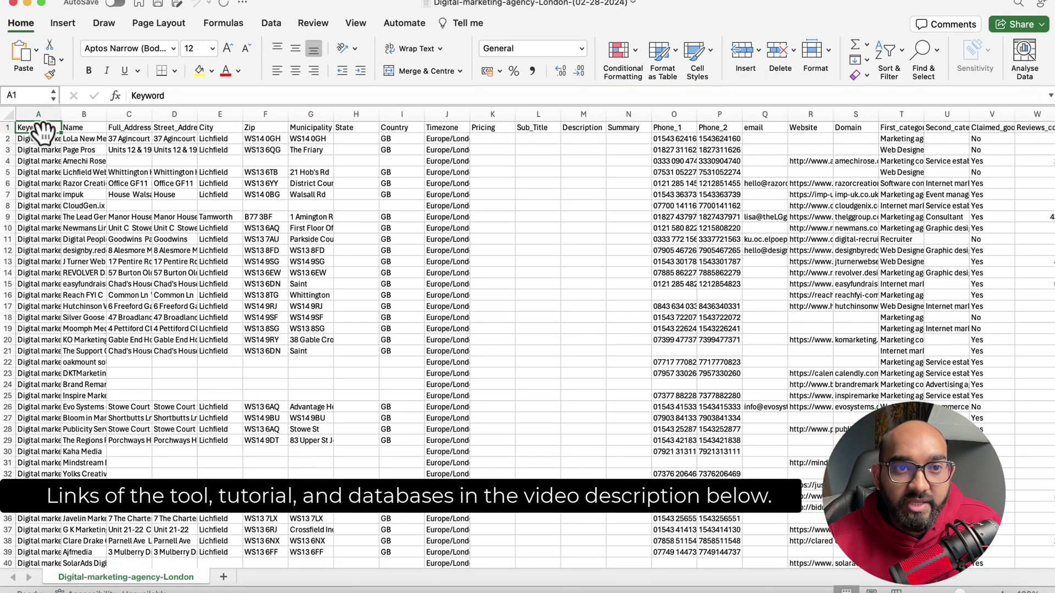
left_click_drag(57, 115, 211, 114)
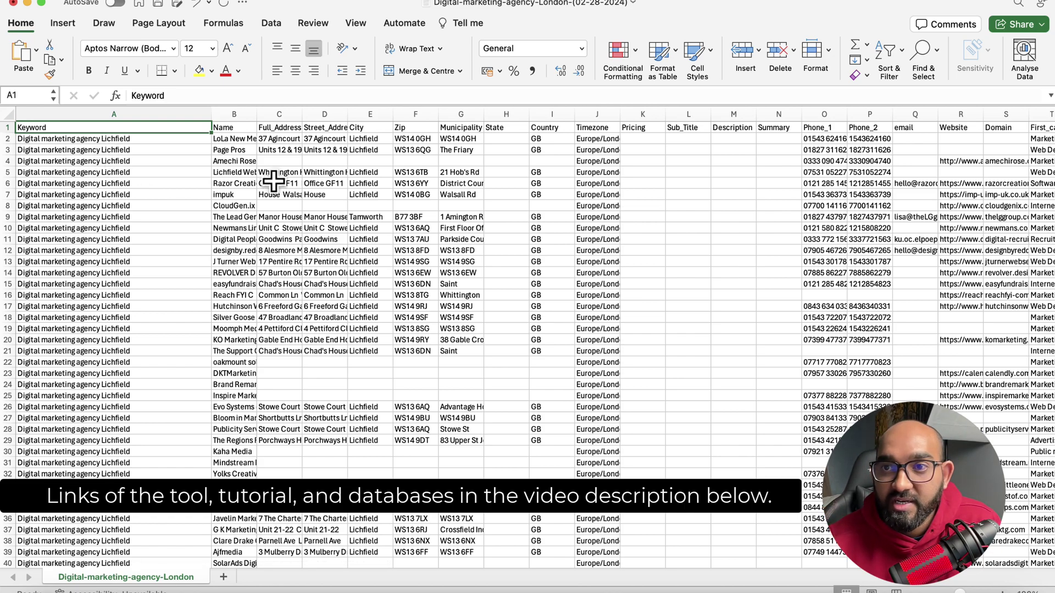
left_click_drag(1050, 142, 1050, 559)
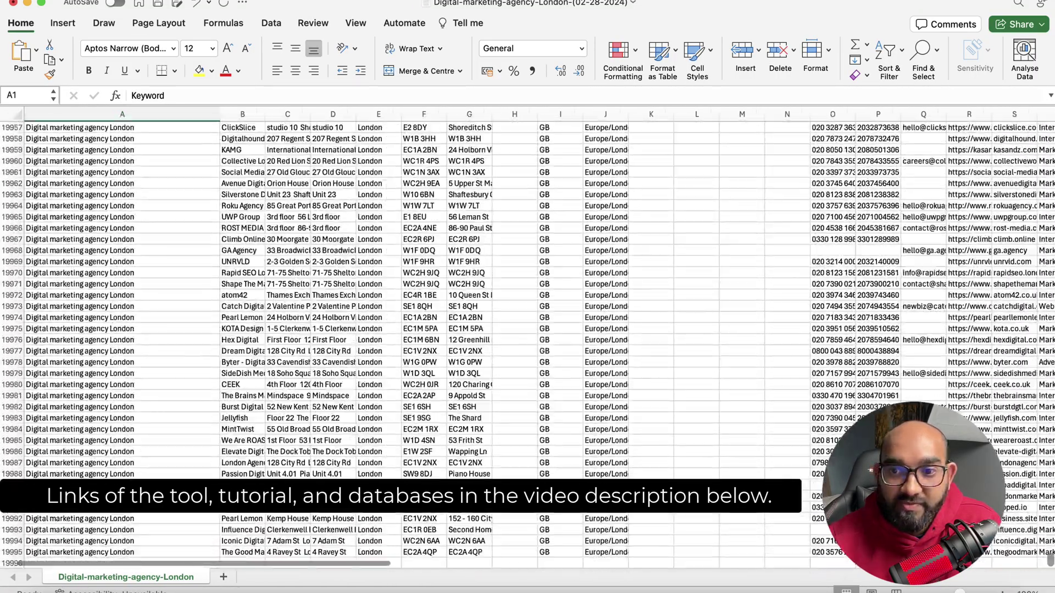
scroll(121, 526, "down", 1)
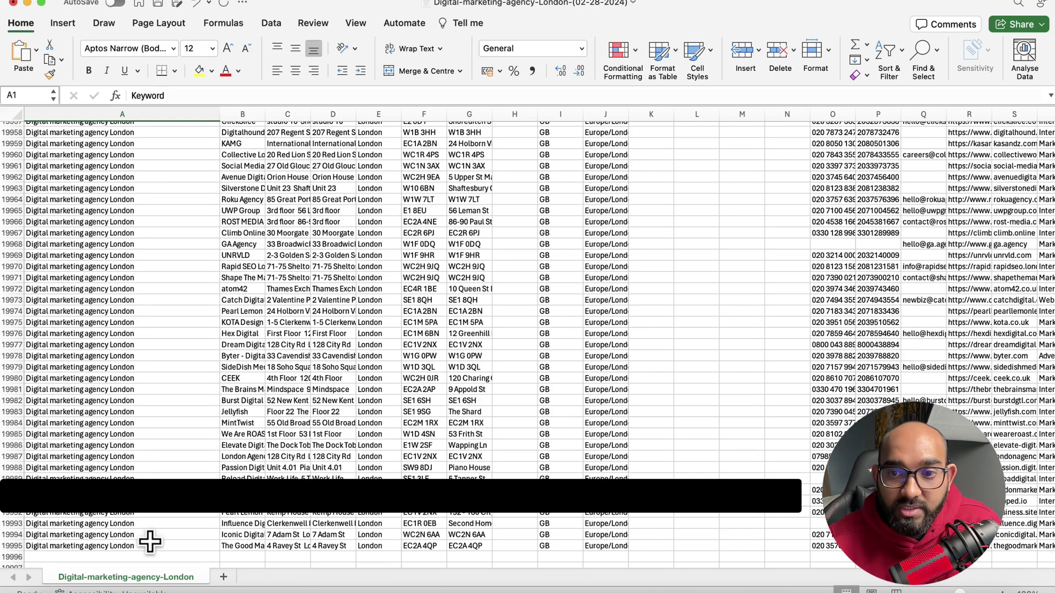
scroll(521, 529, "up", 10)
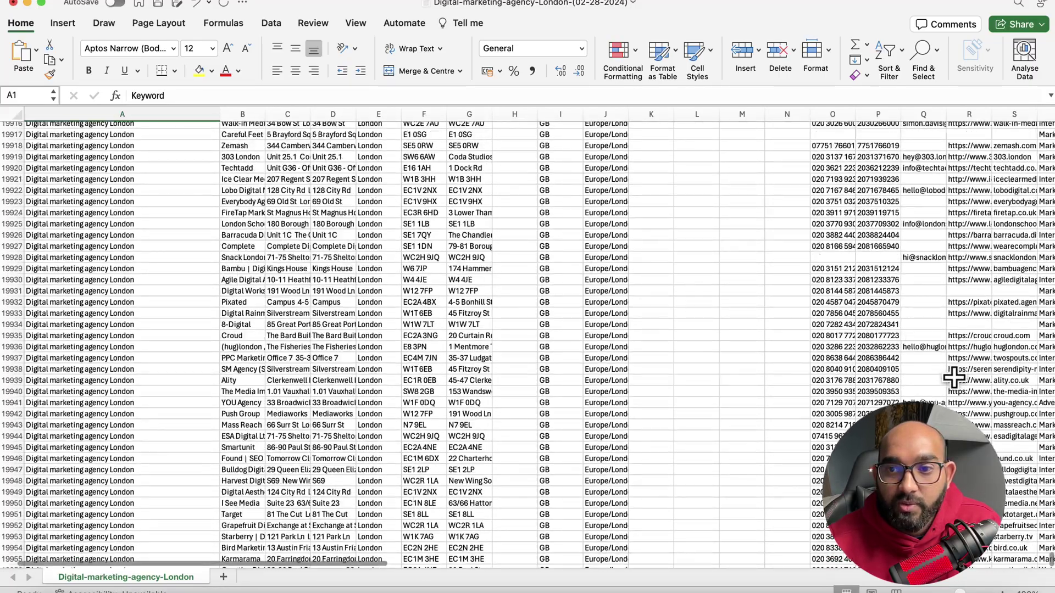
left_click_drag(1049, 563, 1050, 130)
left_click_drag(257, 114, 379, 116)
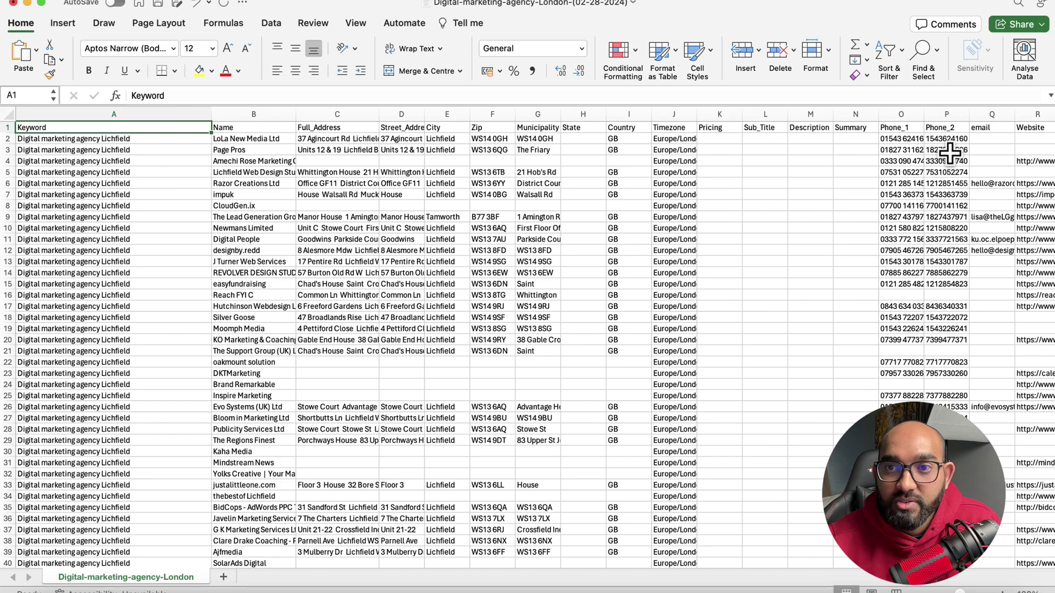
Scroll right and widen email column Q so addresses show in full.
left_click_drag(254, 565, 569, 546)
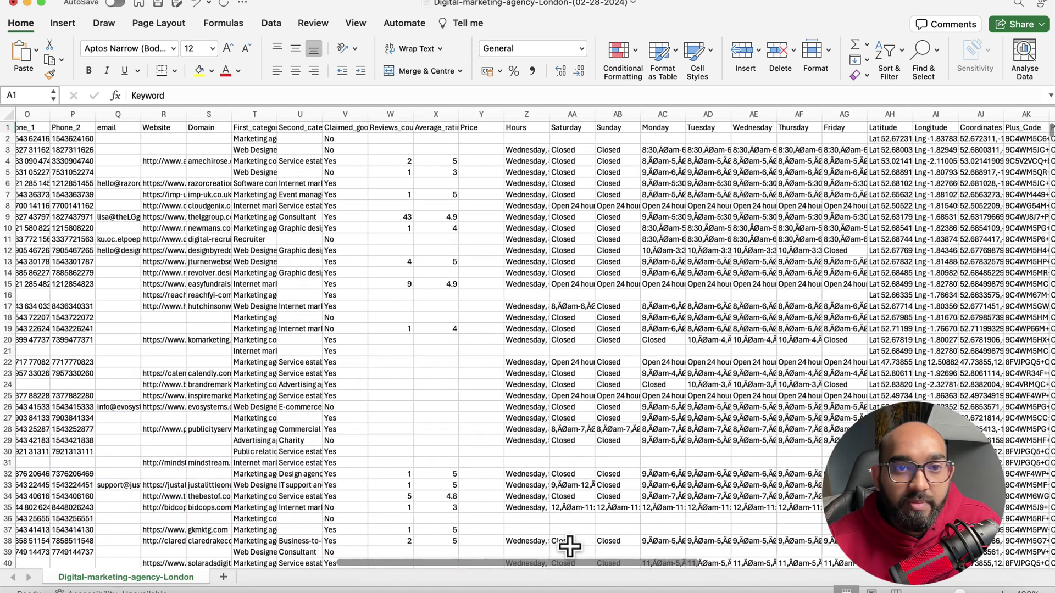
left_click(116, 151)
left_click_drag(117, 155, 118, 555)
left_click_drag(134, 104, 241, 111)
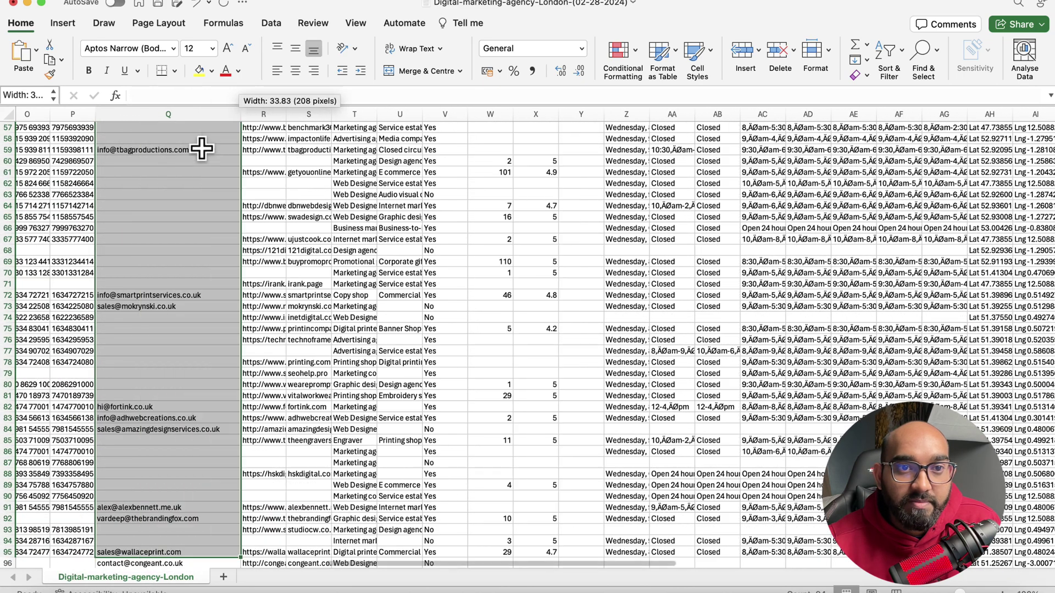
left_click(171, 189)
left_click_drag(172, 206, 172, 494)
Widen the Website and Domain columns so URLs read fully.
scroll(445, 337, "up", 10)
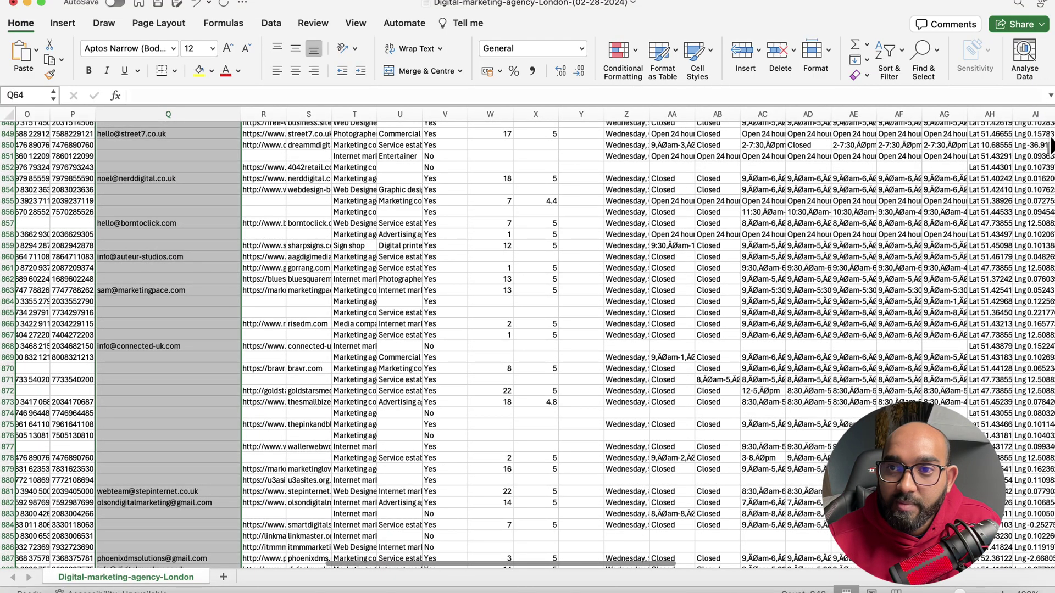
left_click_drag(1051, 146, 1051, 130)
left_click_drag(286, 114, 335, 113)
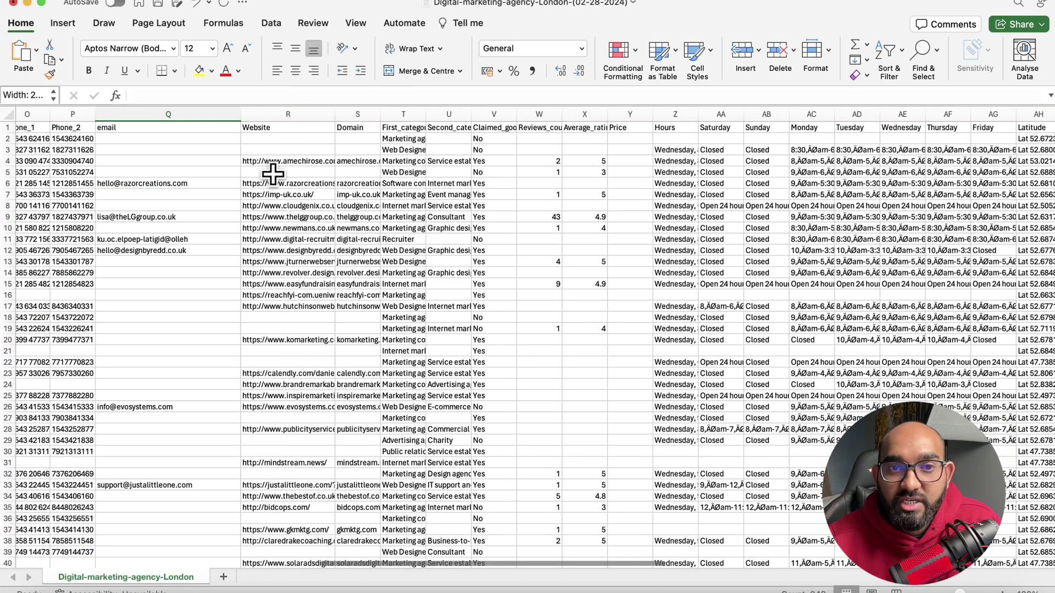
left_click_drag(377, 116, 567, 115)
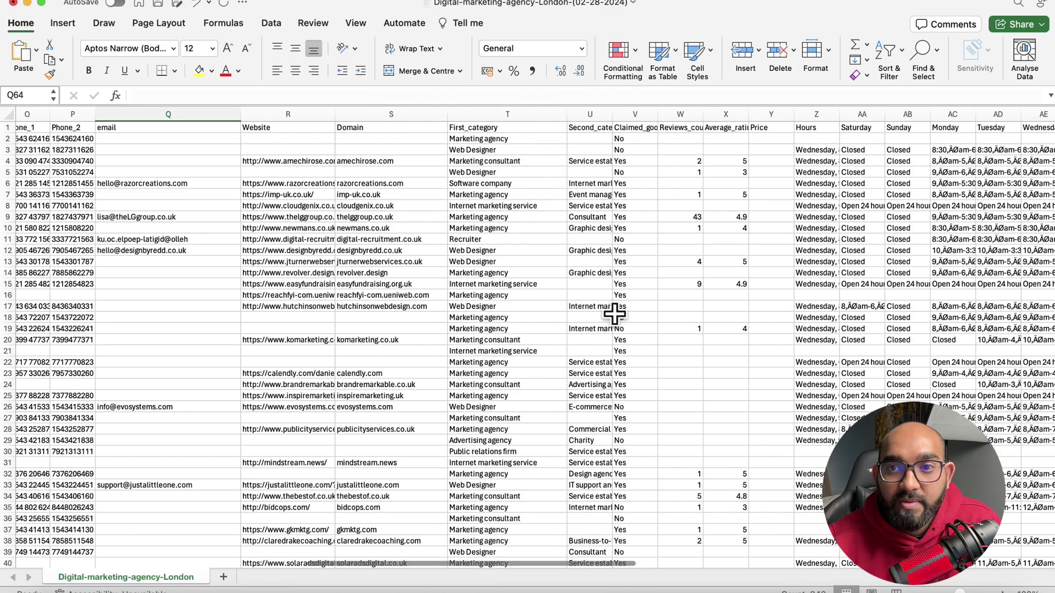
left_click_drag(334, 565, 533, 558)
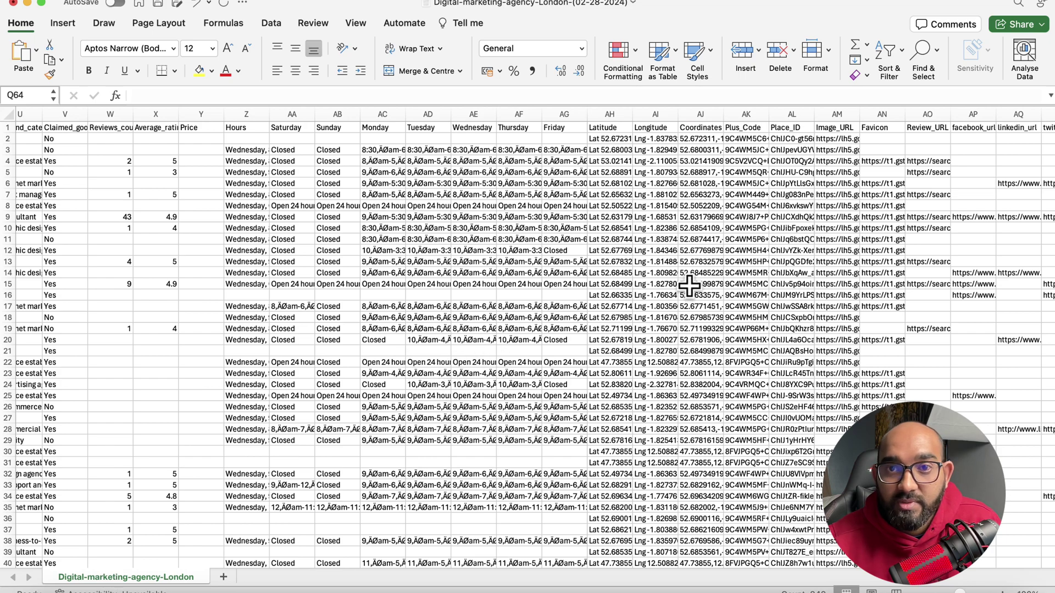
left_click_drag(572, 565, 747, 556)
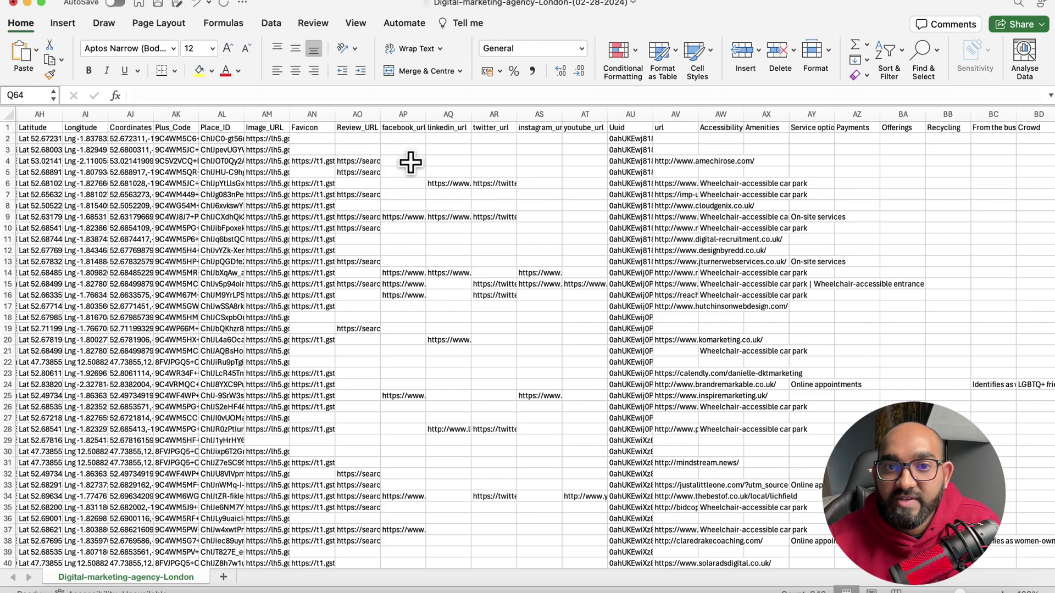
scroll(406, 230, "down", 5)
scroll(407, 224, "up", 4)
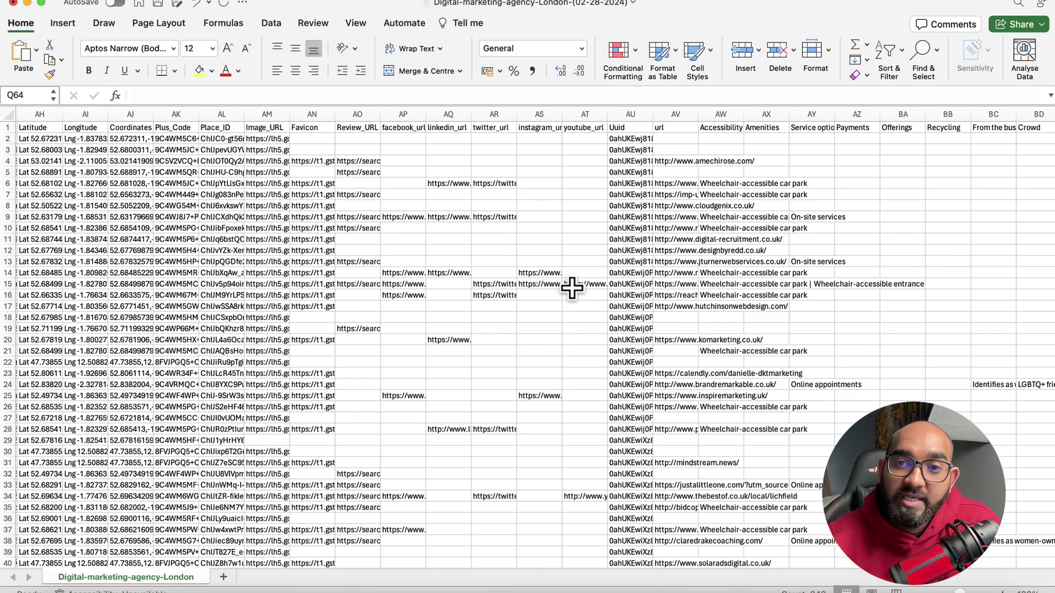
scroll(782, 282, "down", 5)
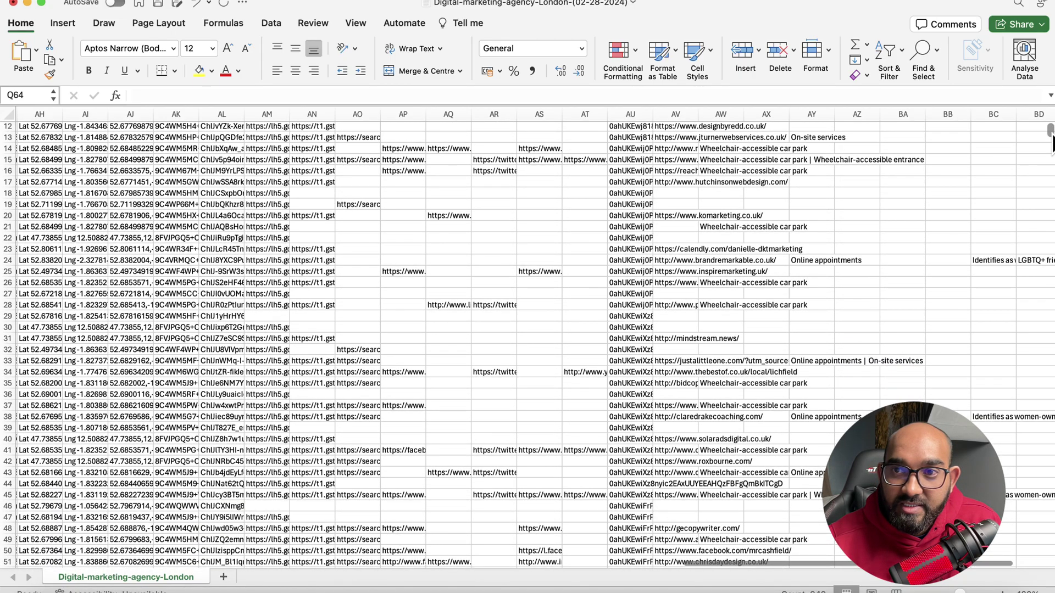
left_click_drag(1051, 139, 1050, 575)
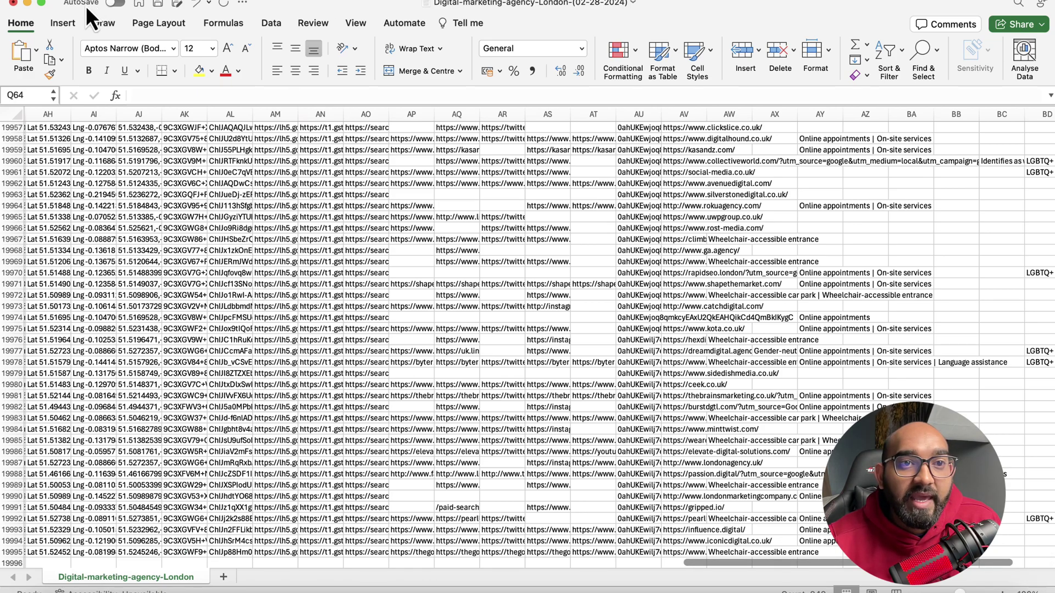
Minimise Excel and Finder and check the Leads Sniper lead count, now 16273.
left_click(27, 3)
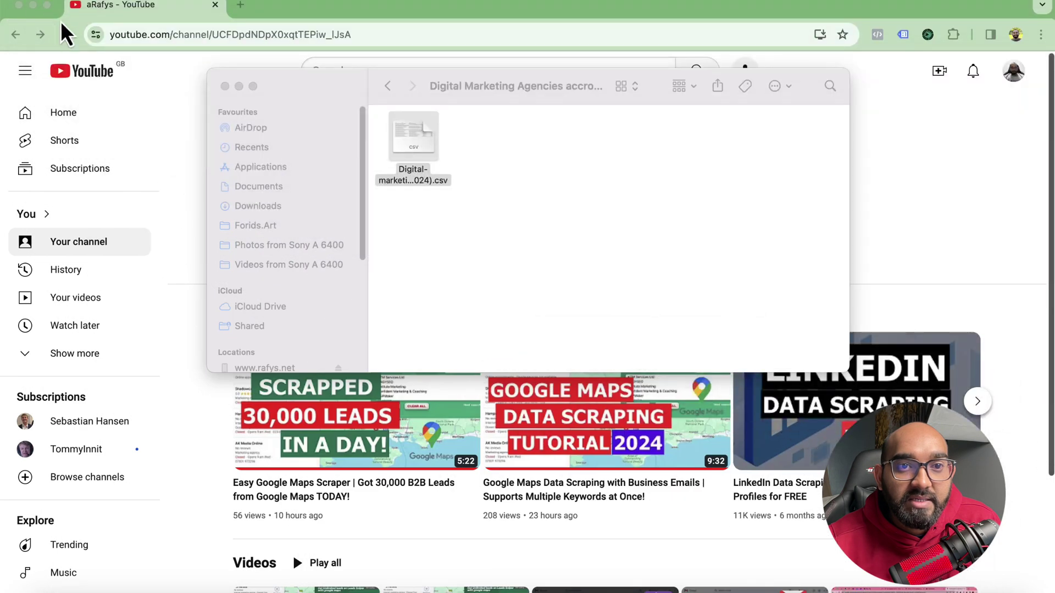
left_click(239, 86)
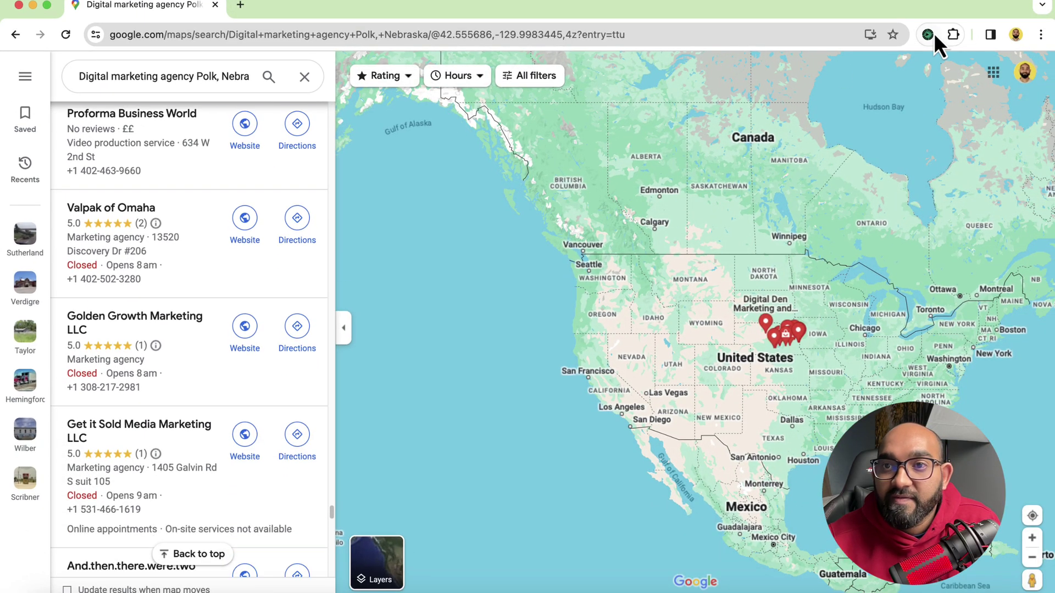
left_click(930, 35)
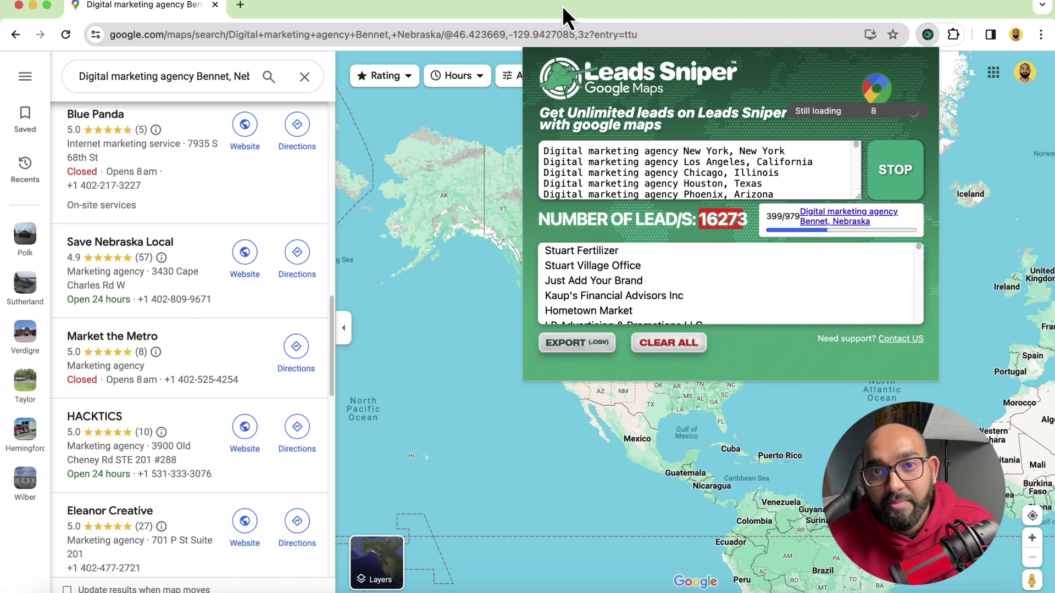
left_click_drag(513, 9, 437, 39)
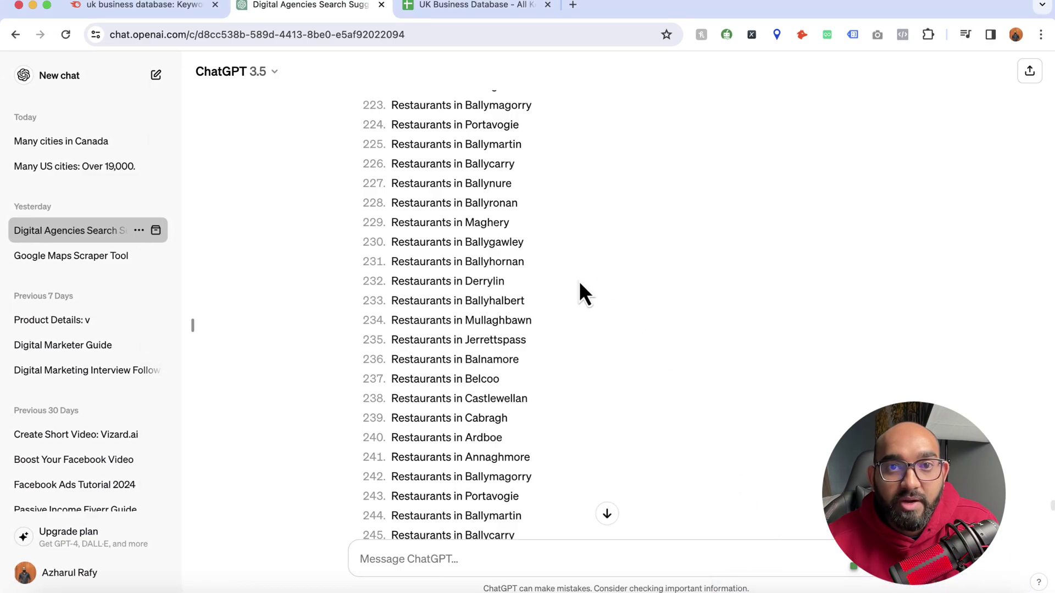
Scroll to the top of the ChatGPT keyword list and select the 'Restaurants in London' line.
scroll(466, 264, "up", 10)
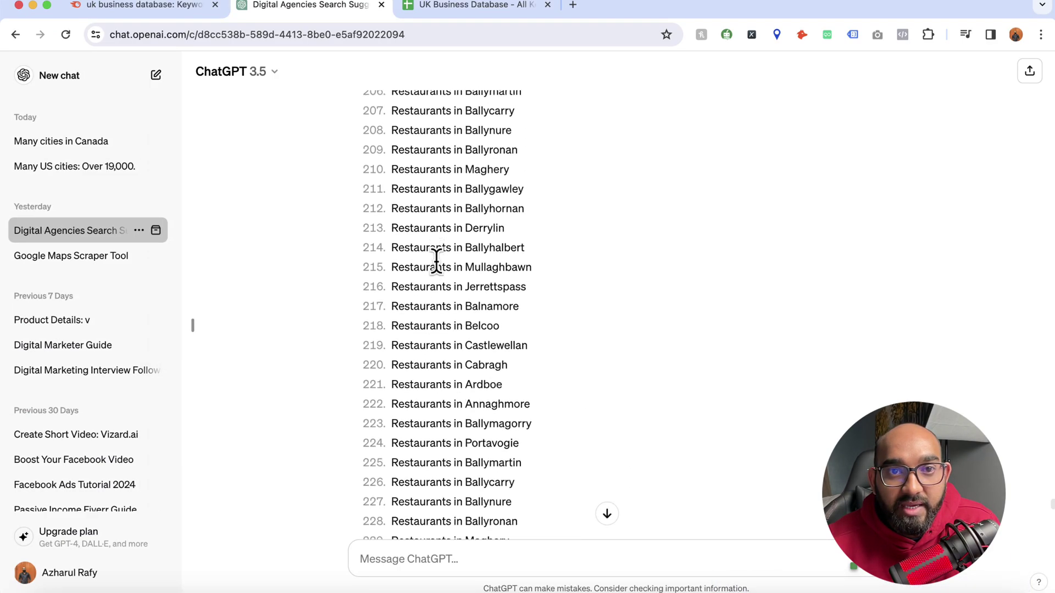
scroll(441, 225, "up", 20)
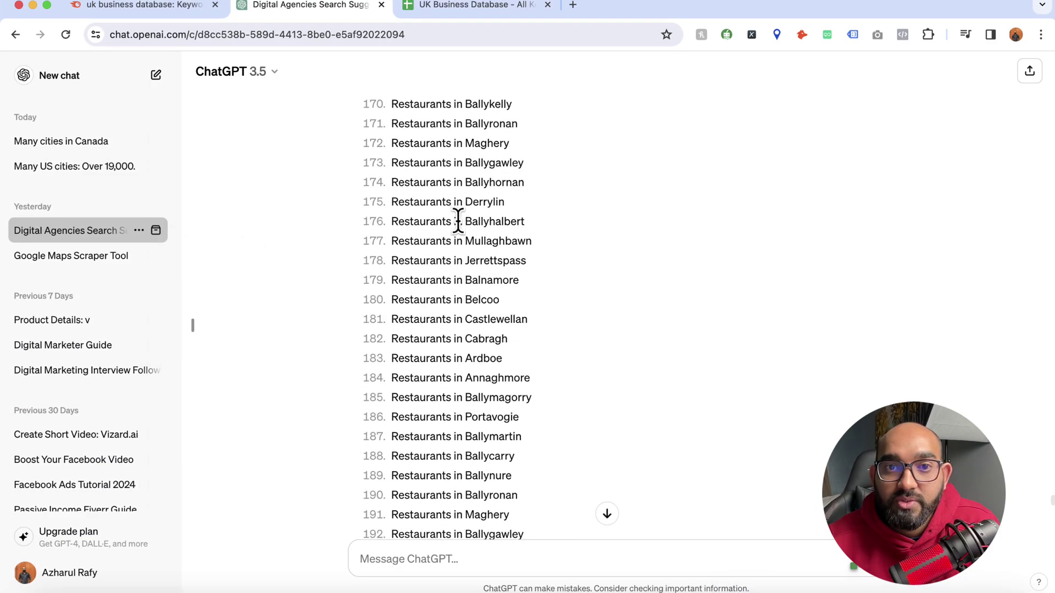
scroll(455, 225, "up", 20)
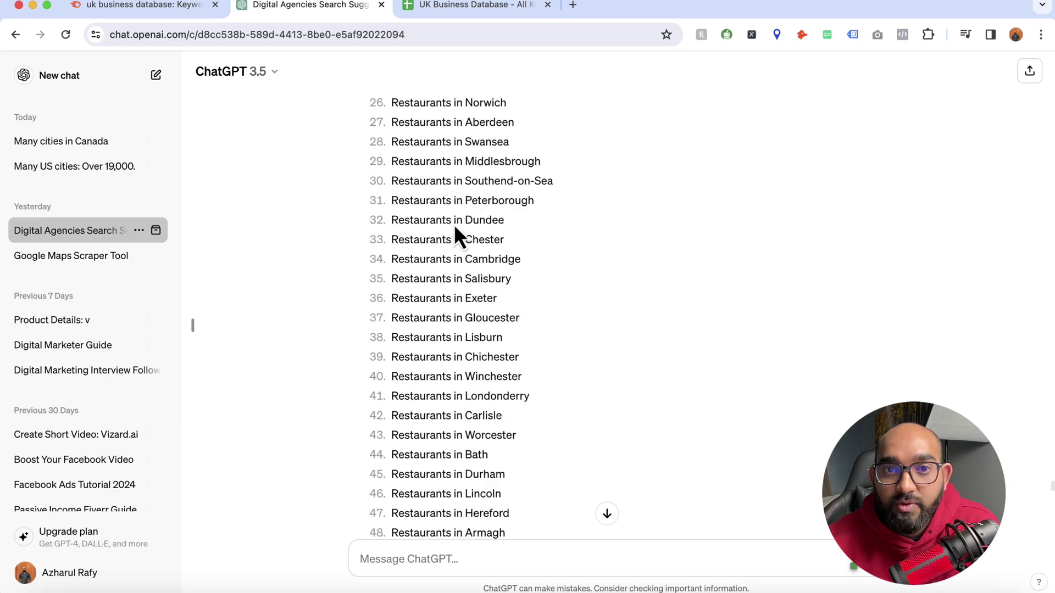
scroll(424, 220, "down", 5)
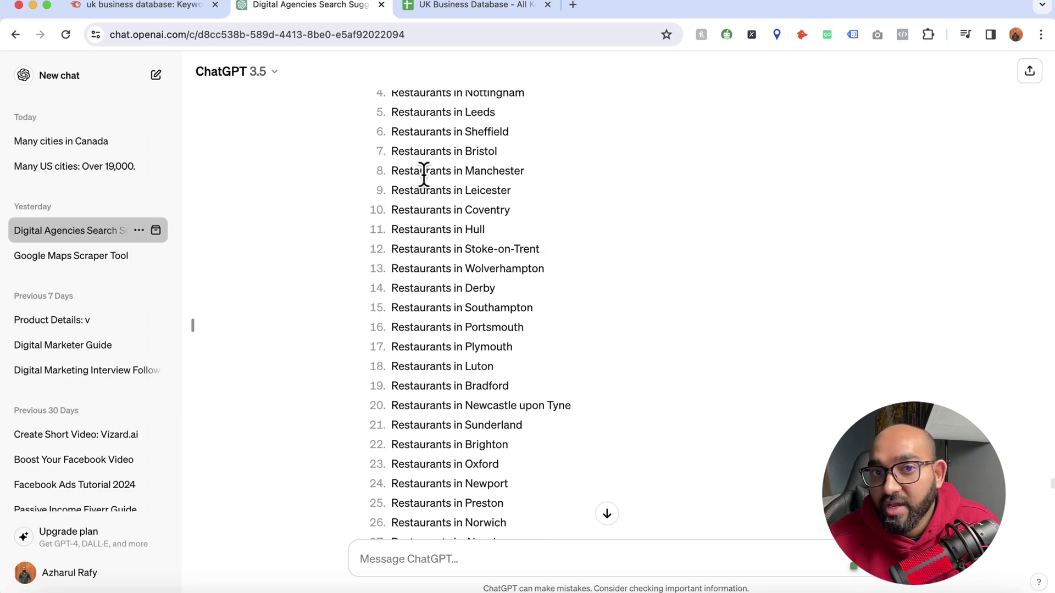
scroll(420, 186, "up", 3)
triple_click(428, 157)
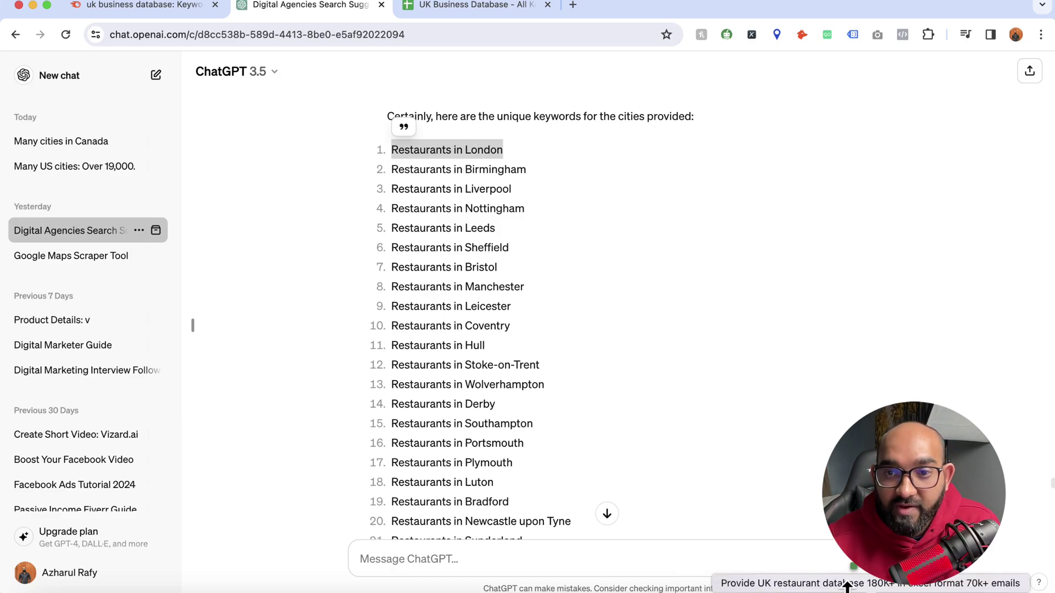
Check the Bennet, Nebraska scrape in Leads Sniper (16274 leads), then bring the YouTube window forward.
left_click(33, 5)
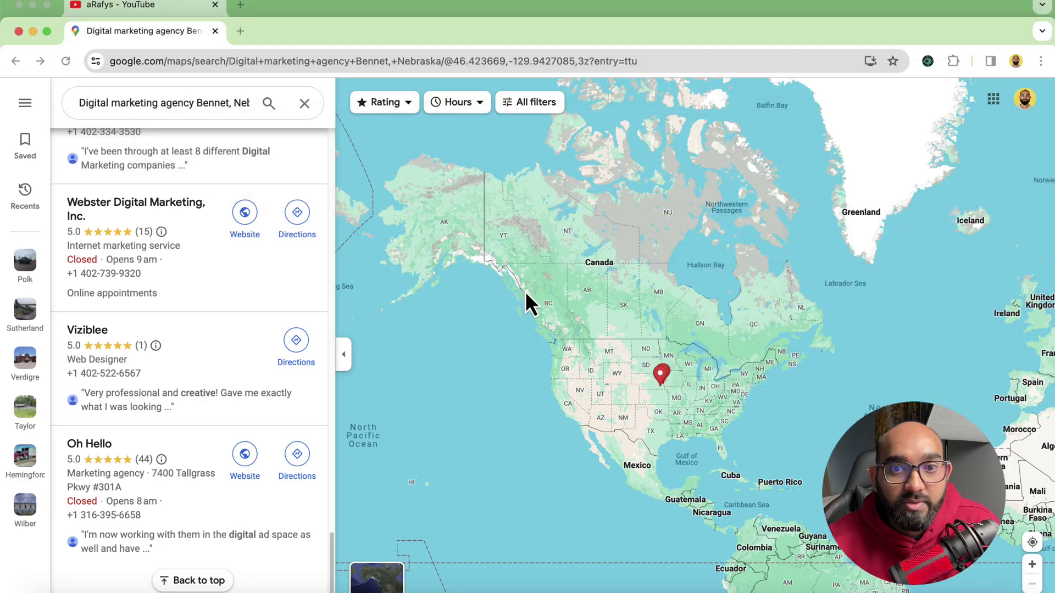
left_click(926, 62)
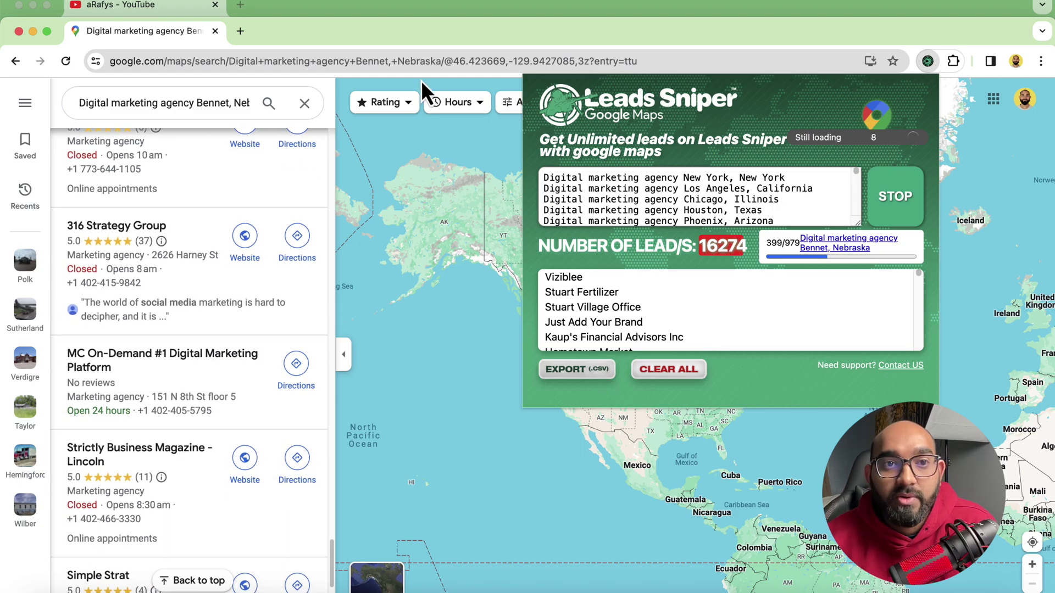
left_click(446, 32)
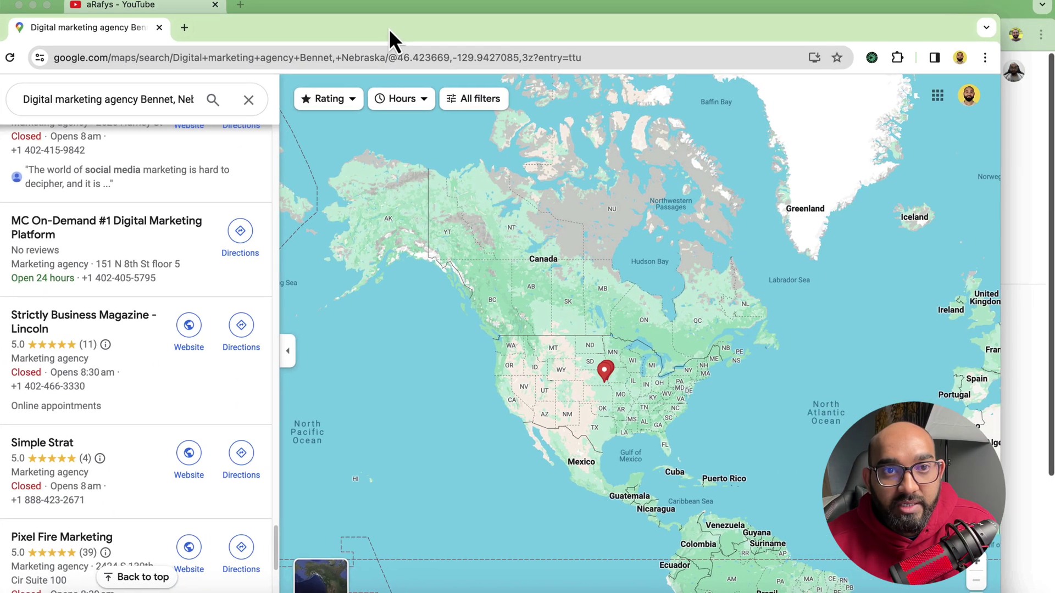
left_click(394, 7)
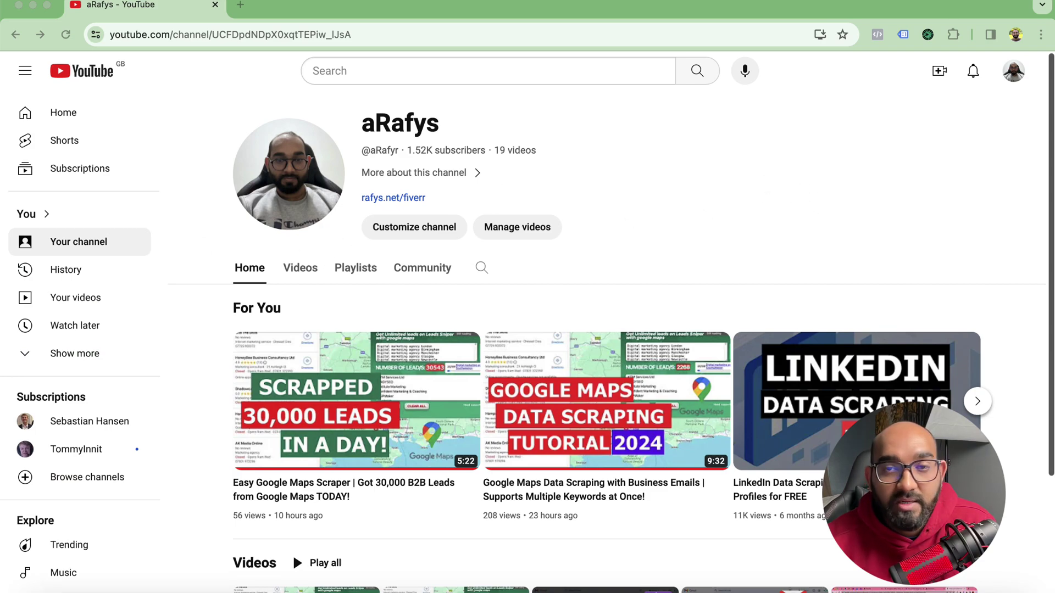
Look at the Chrome profiles list, then clear the text selection in the chat.
left_click(1016, 34)
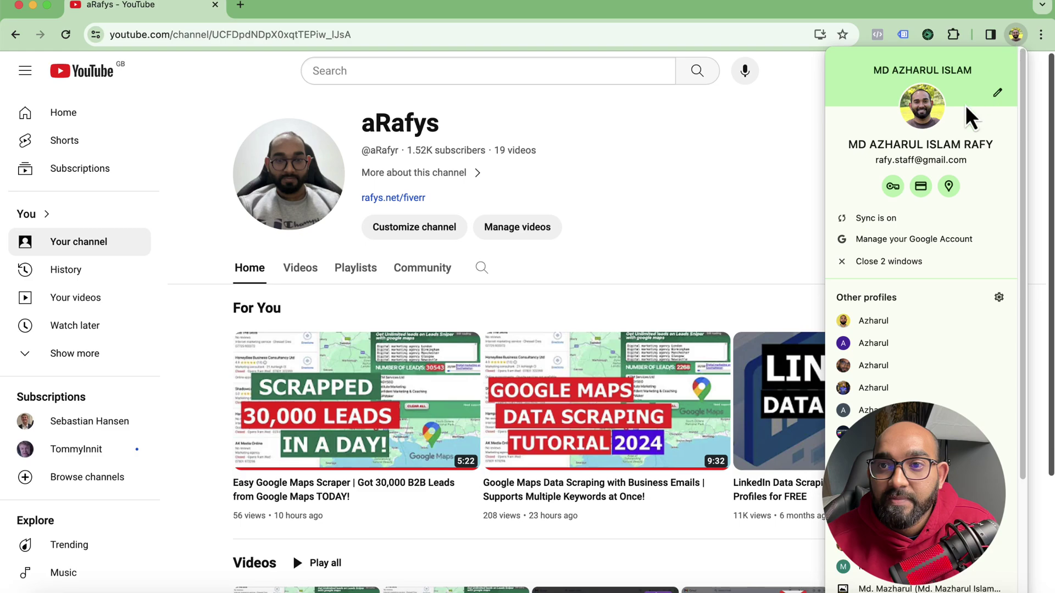
left_click(791, 150)
left_click(1016, 34)
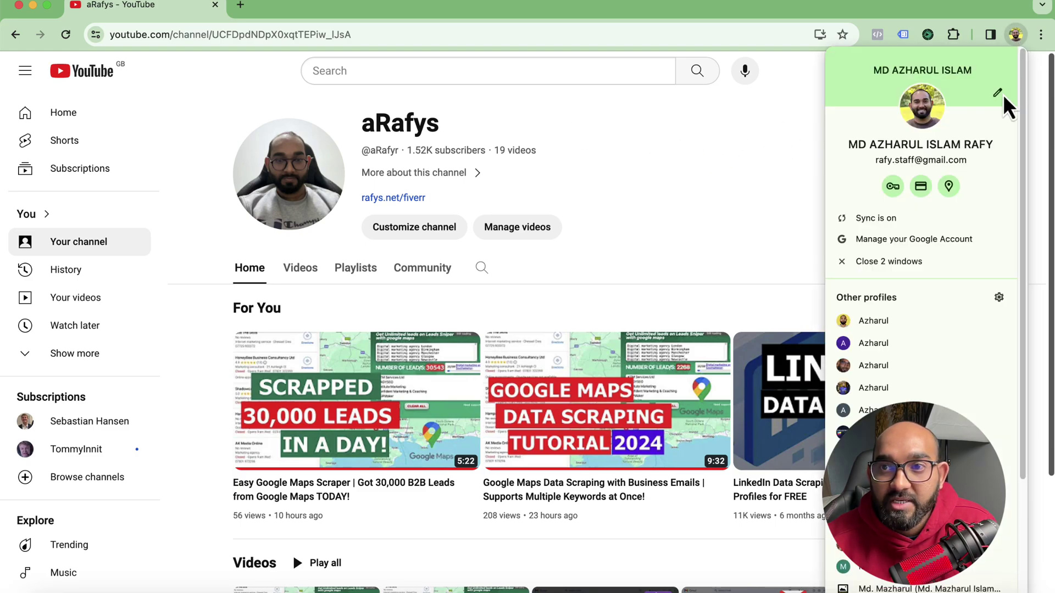
key("Escape")
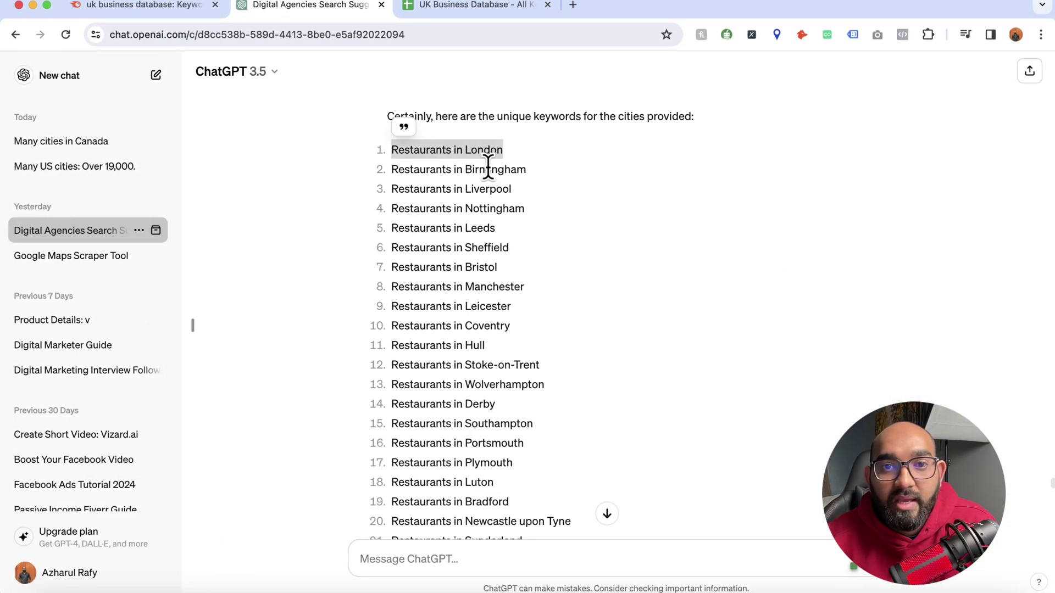
left_click(487, 165)
Scroll through the restaurant keyword list and switch to the UK Business Database spreadsheet.
scroll(489, 237, "up", 4)
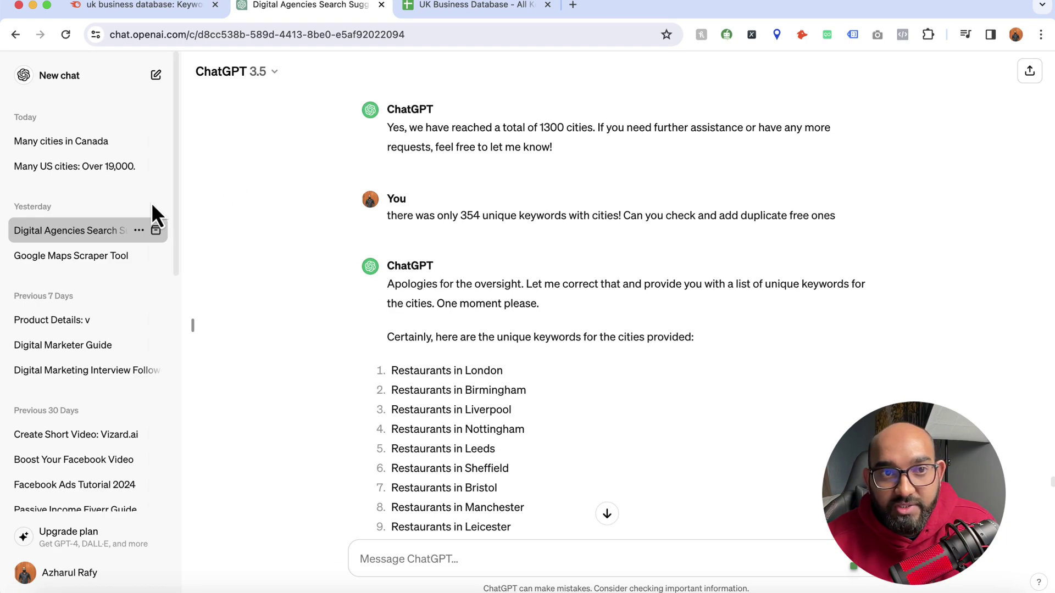
scroll(416, 275, "down", 4)
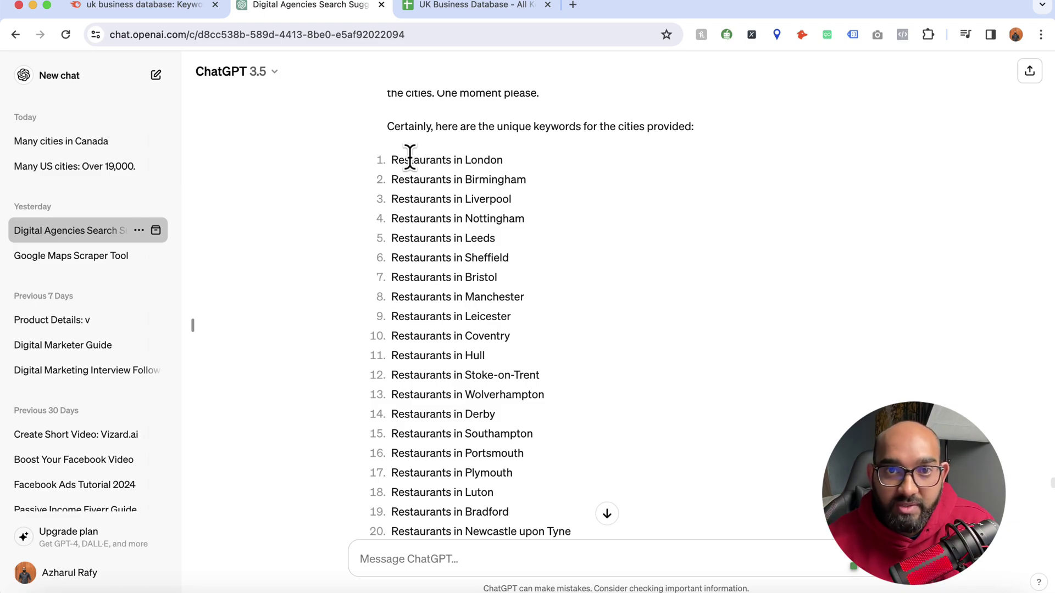
scroll(501, 230, "down", 3)
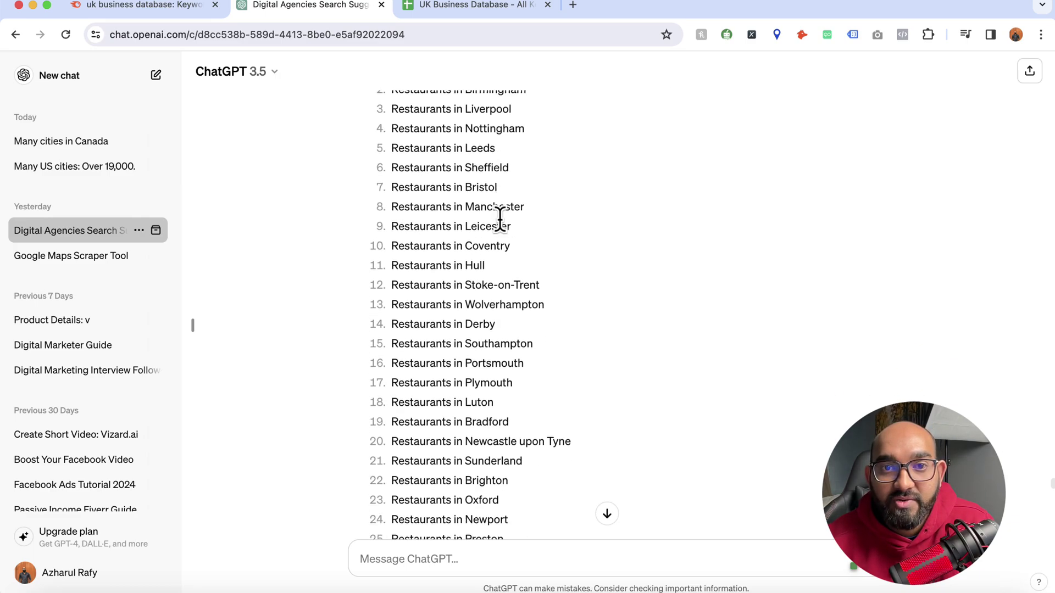
left_click(448, 8)
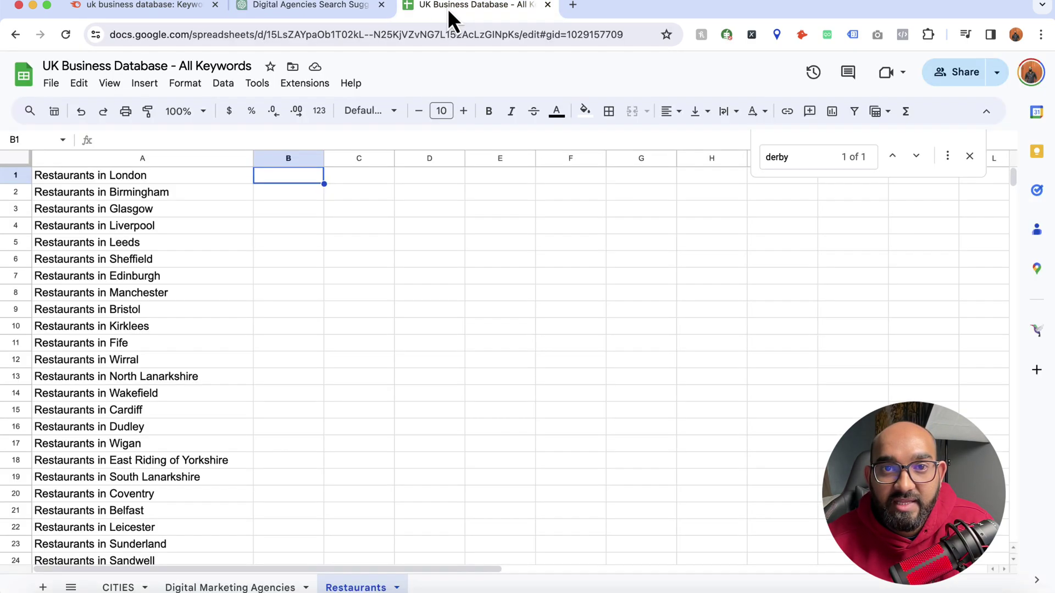
Select column A of the Restaurants sheet and copy its 494 keywords from the right-click menu.
left_click(152, 164)
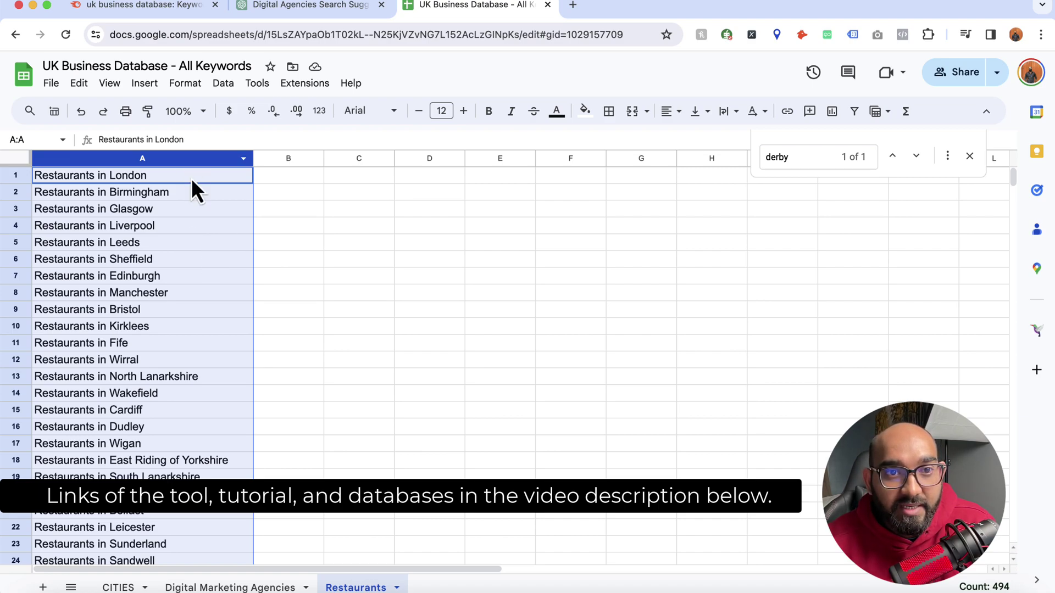
left_click(325, 10)
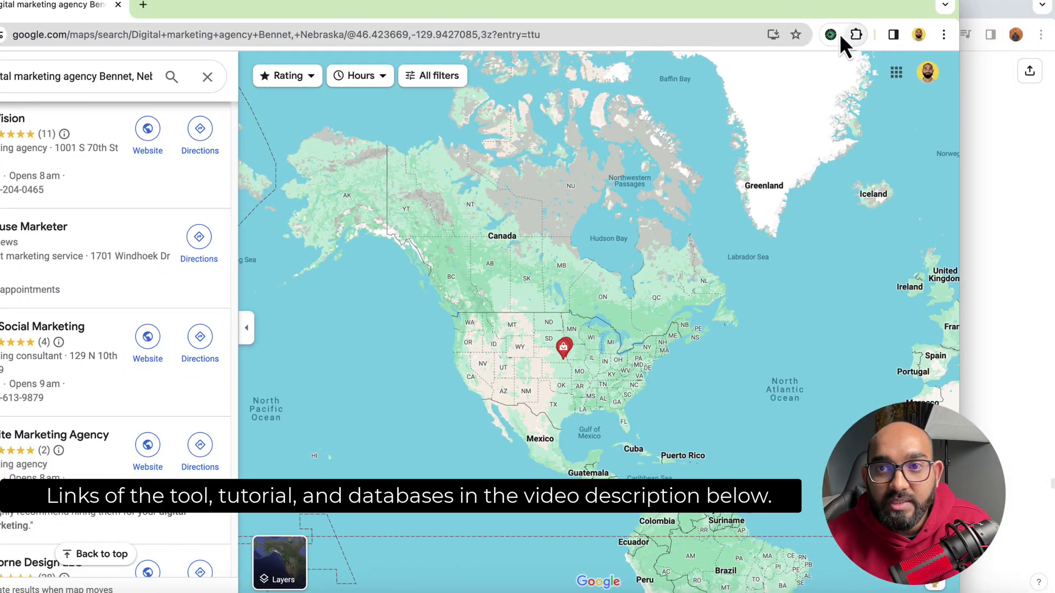
left_click(830, 34)
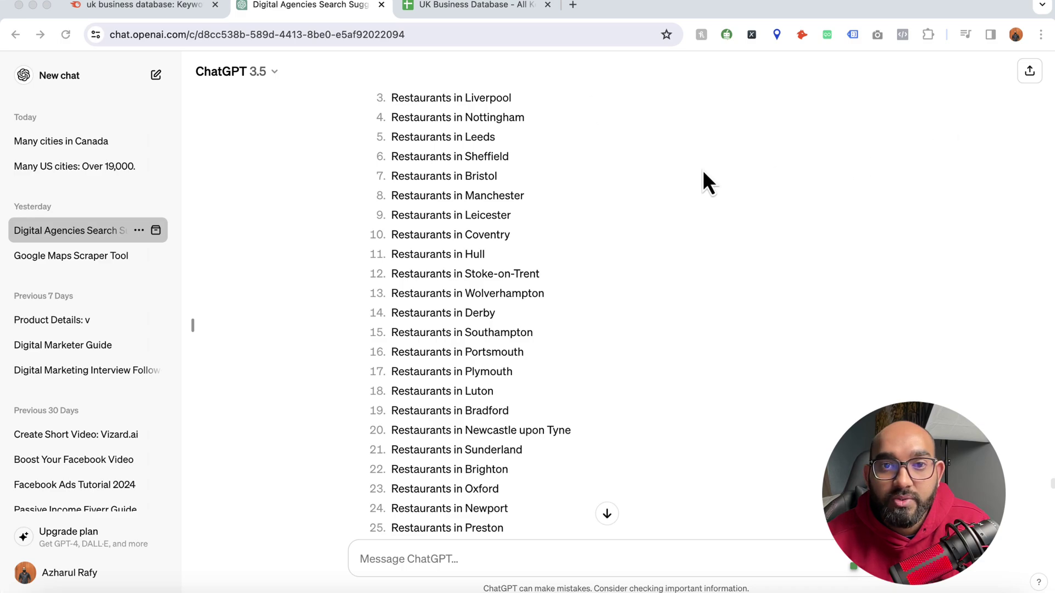
left_click(471, 5)
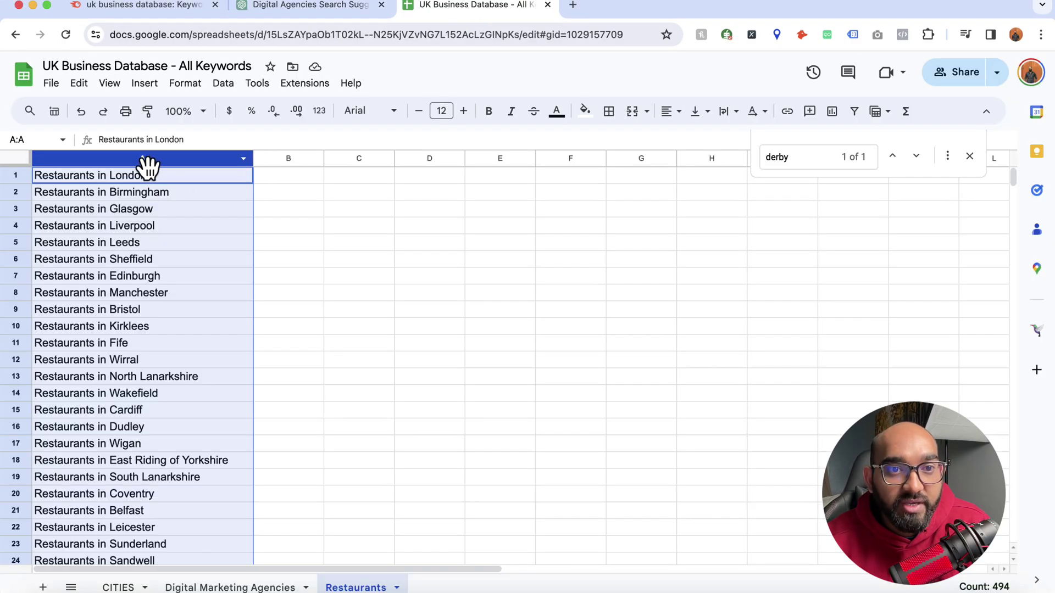
right_click(151, 165)
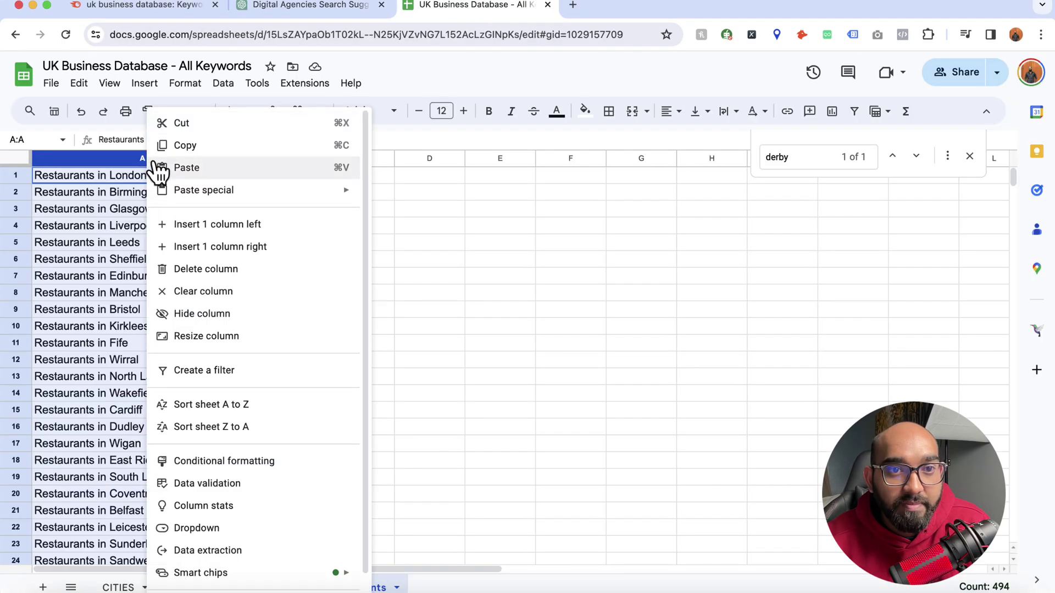
left_click(193, 154)
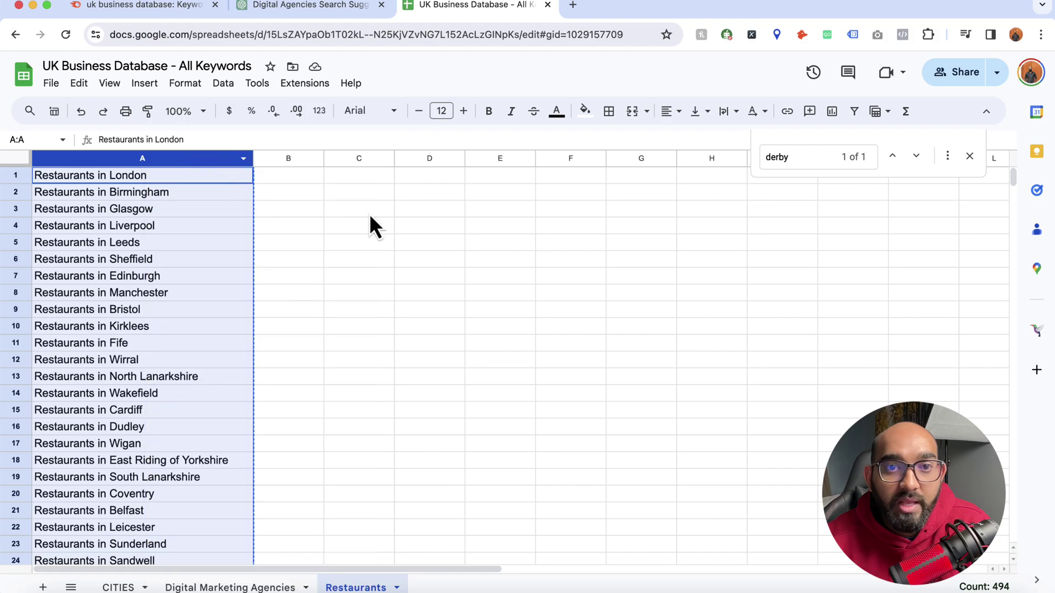
Switch to the other Chrome profile, replace the YouTube tab with a new tab, and open Leads Sniper.
left_click(1019, 37)
key("Escape")
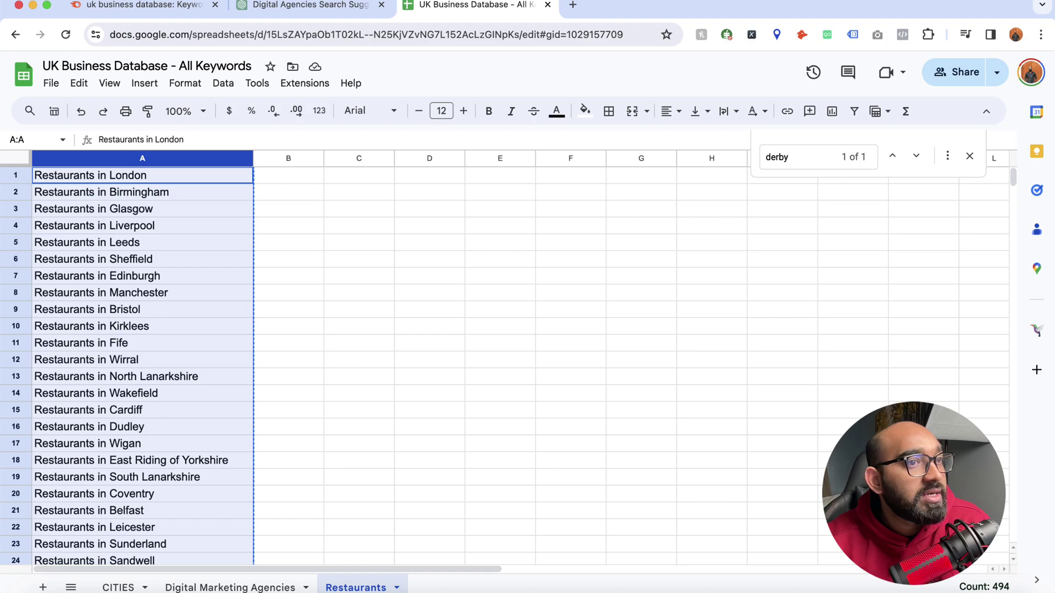
left_click(1015, 35)
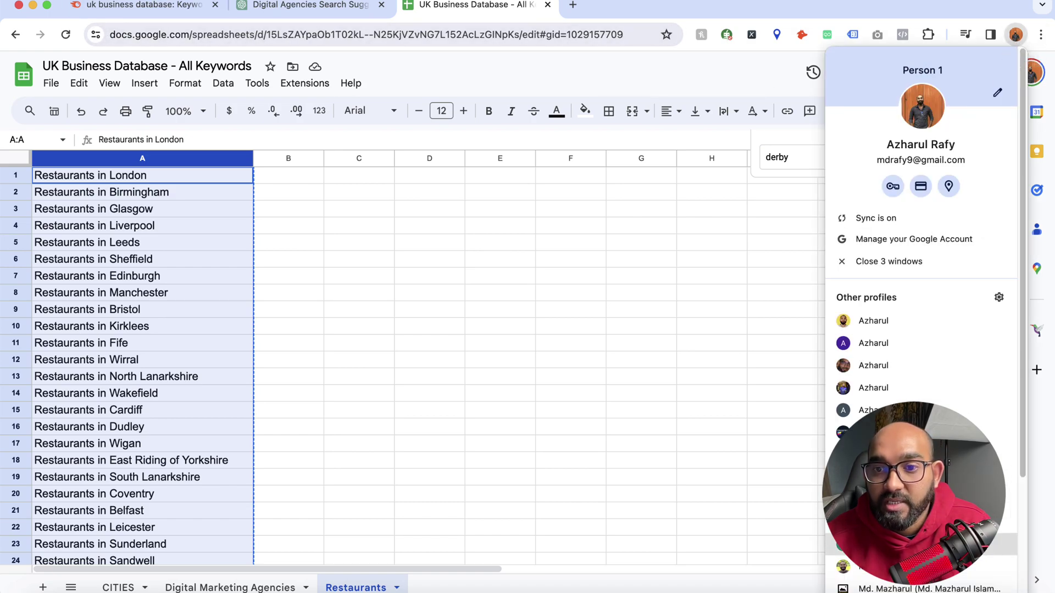
left_click(879, 544)
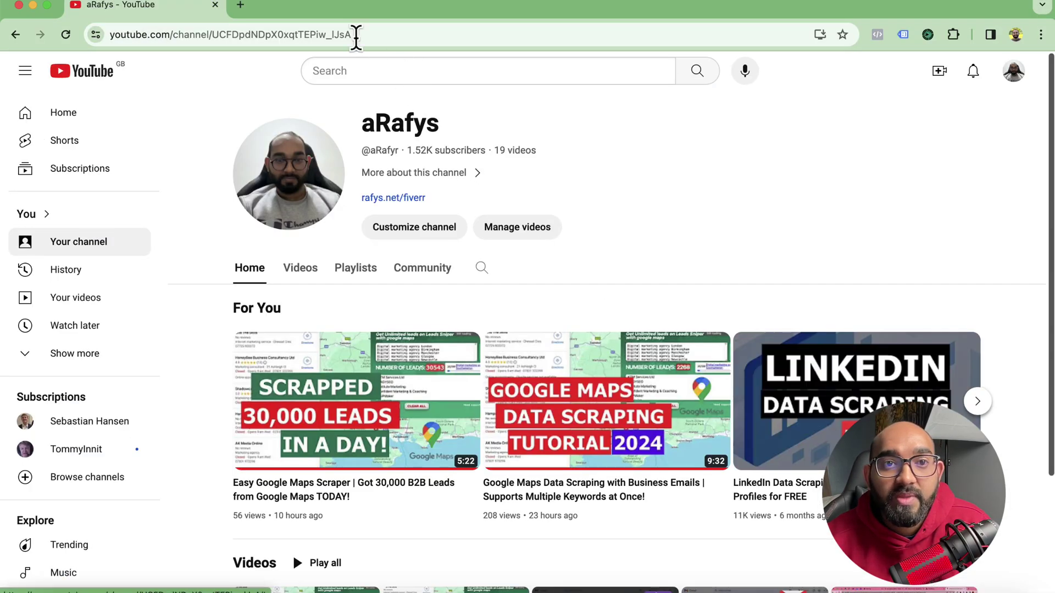
left_click(244, 6)
left_click(219, 6)
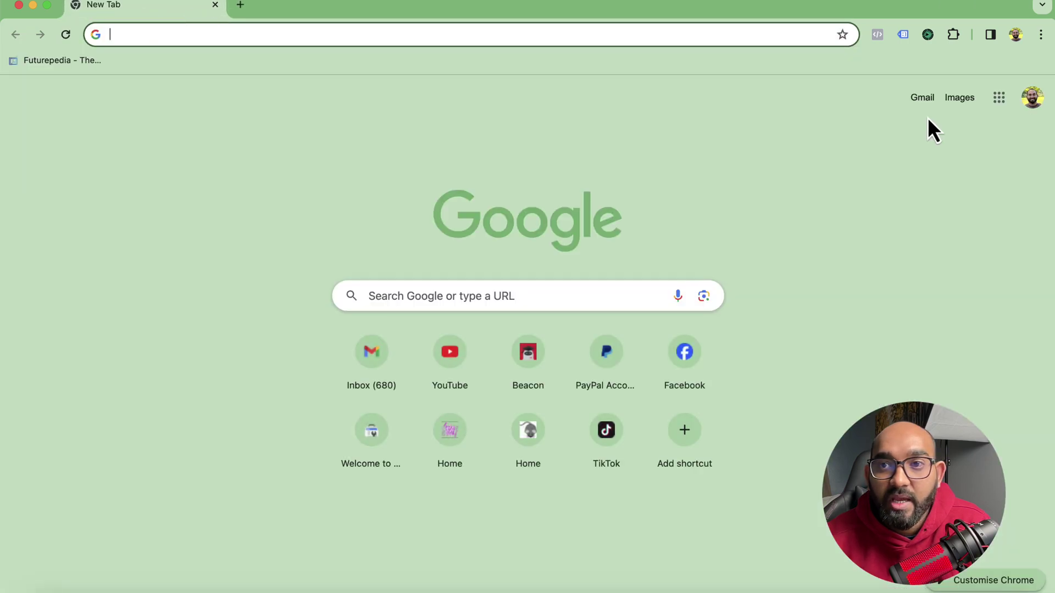
left_click(927, 34)
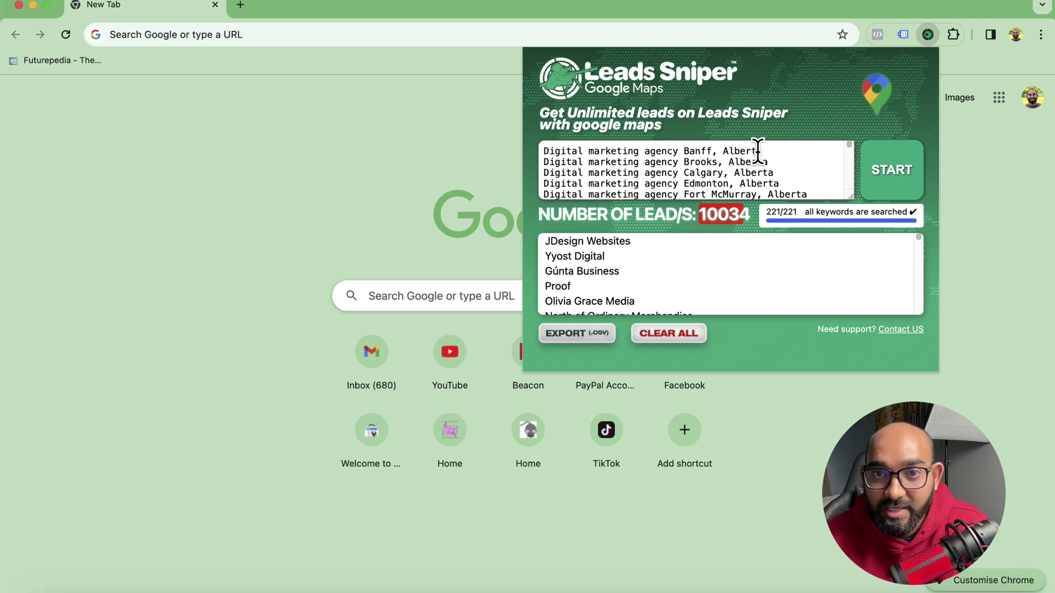
Clear all 10034 earlier leads in Leads Sniper, keeping the 221 Alberta keywords.
scroll(715, 165, "down", 5)
scroll(612, 169, "up", 5)
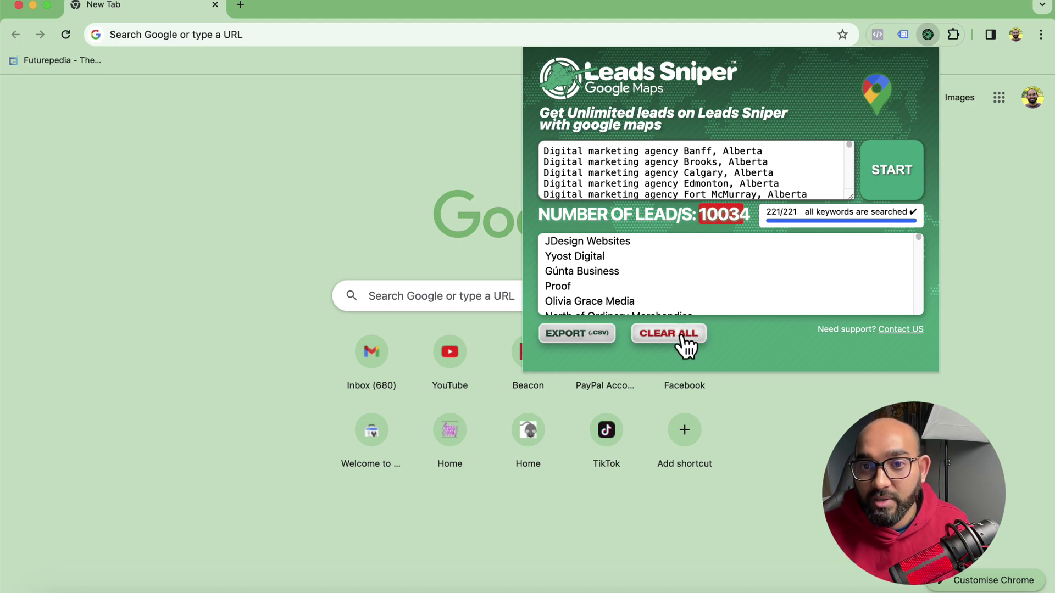
left_click(702, 335)
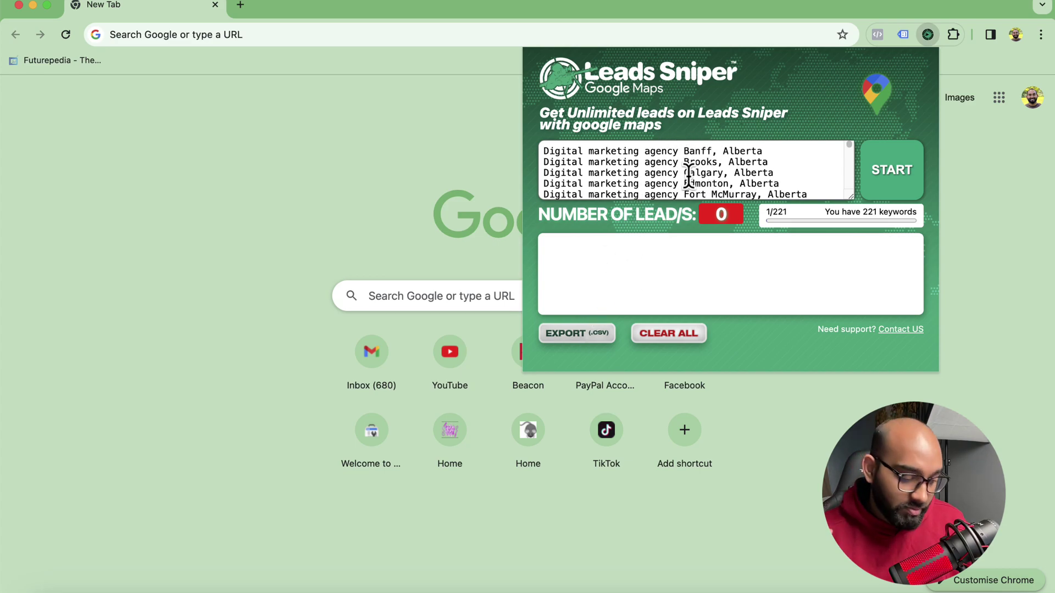
Clear the Alberta keywords and paste 494 restaurant keywords, ending with Restaurants in Cloughmills.
key("super+a")
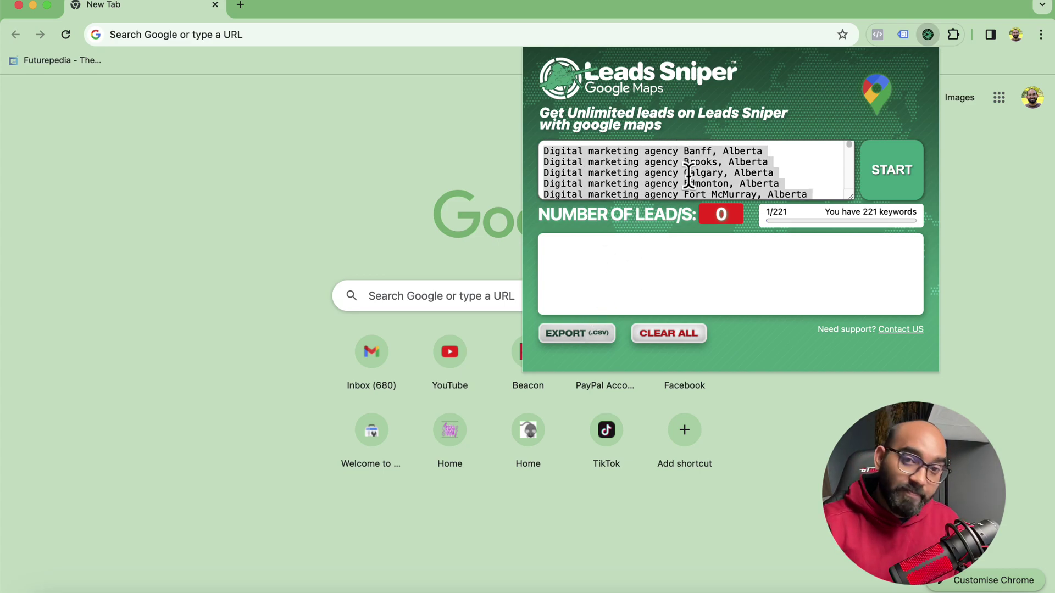
key("BackSpace")
key("Return")
key("Return")
key("Return")
key("Return")
key("Return")
key("Return")
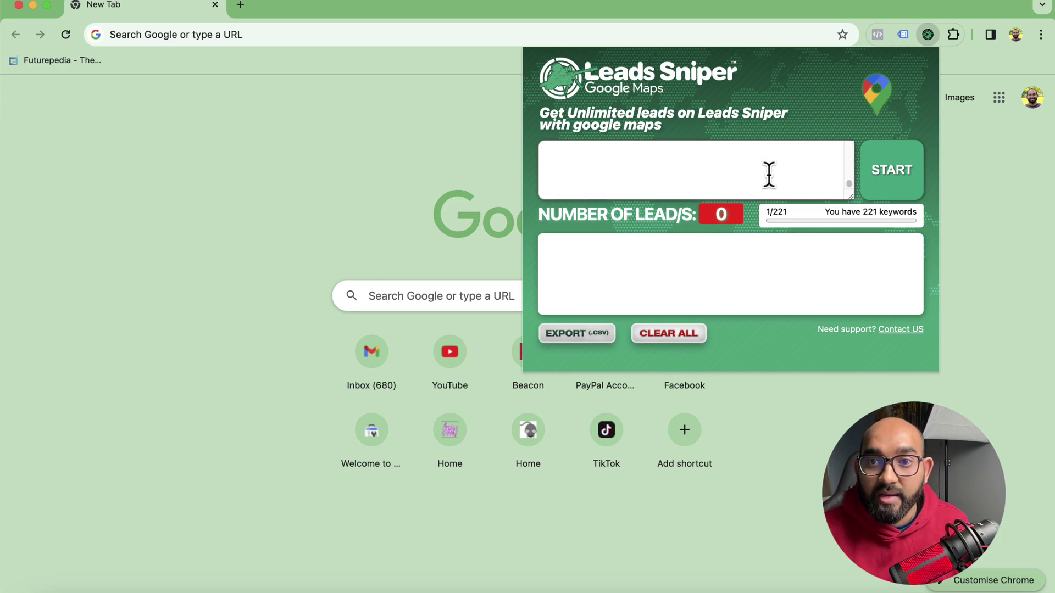
left_click_drag(849, 167, 852, 155)
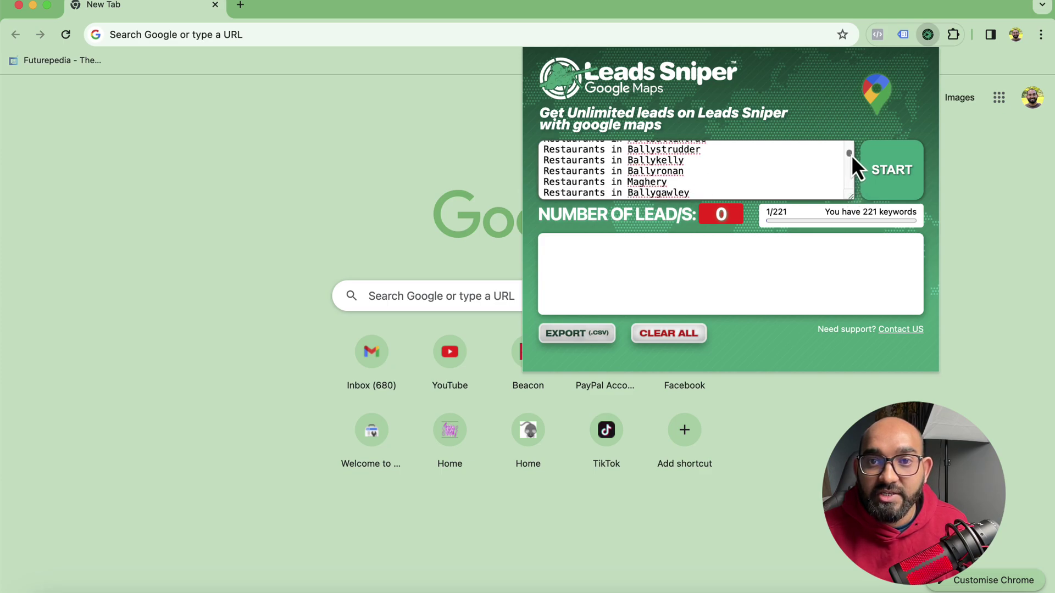
scroll(768, 175, "up", 5)
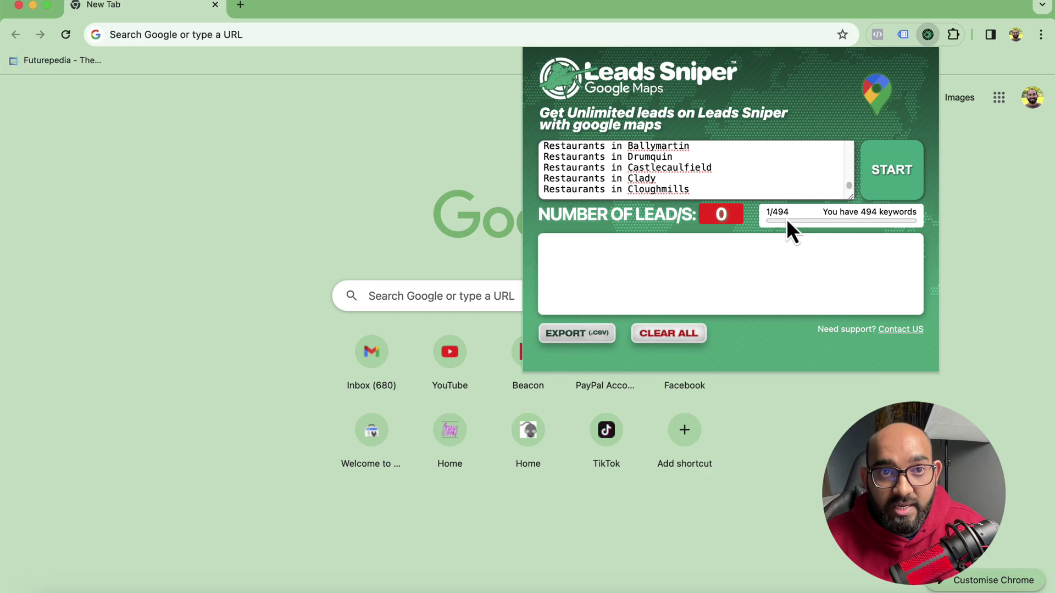
Start the scraper and follow its progress on the Restaurants in London Maps results.
left_click(894, 193)
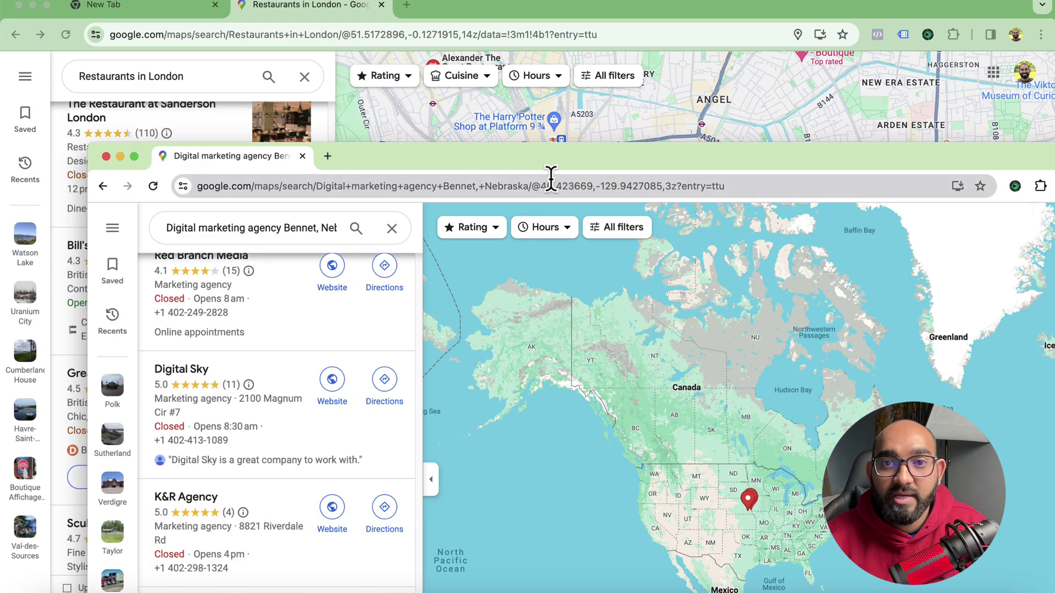
left_click(1014, 187)
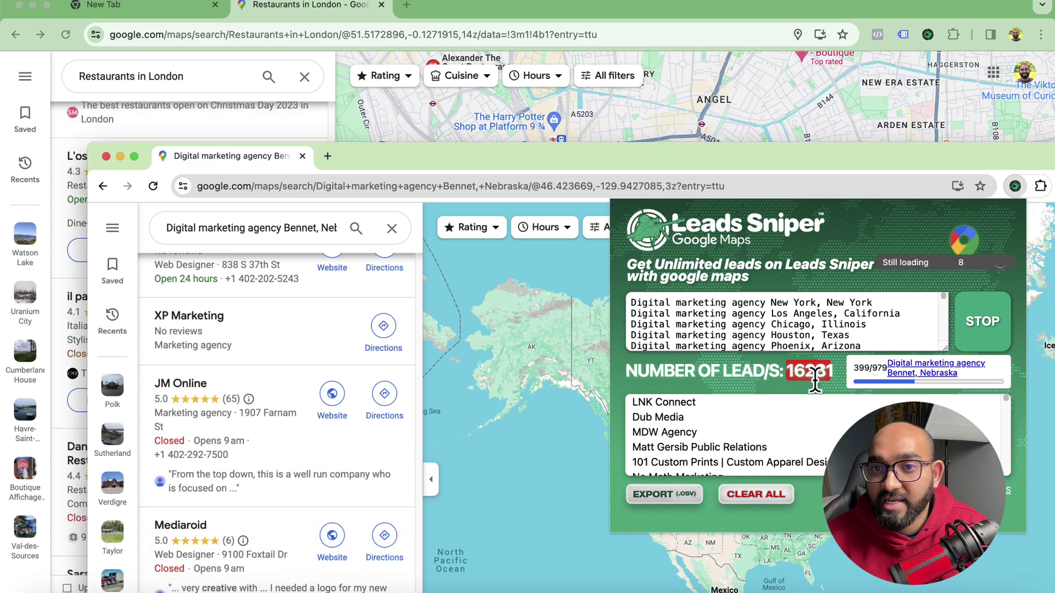
left_click(928, 34)
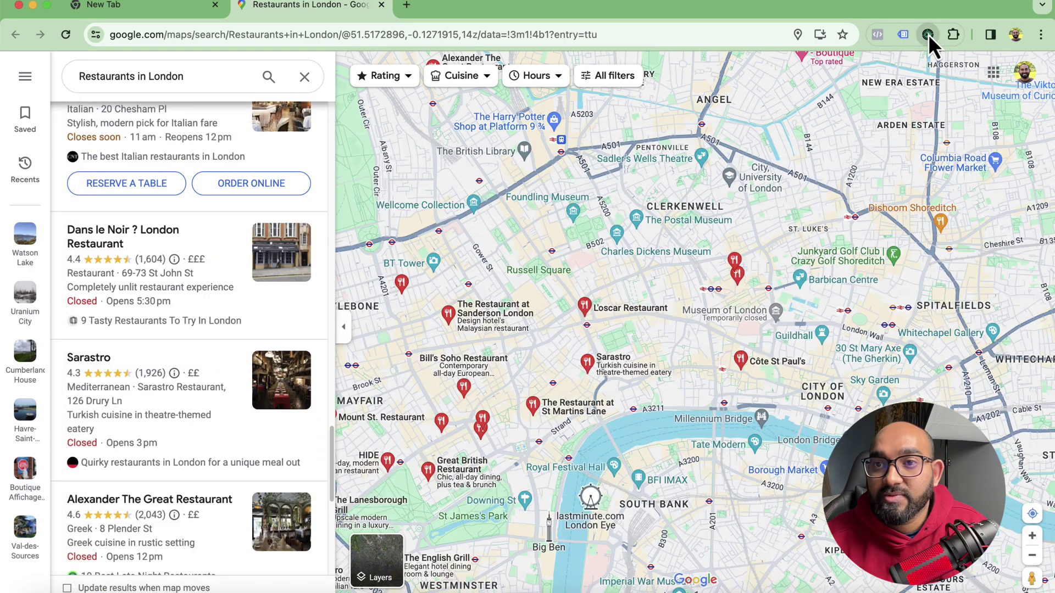